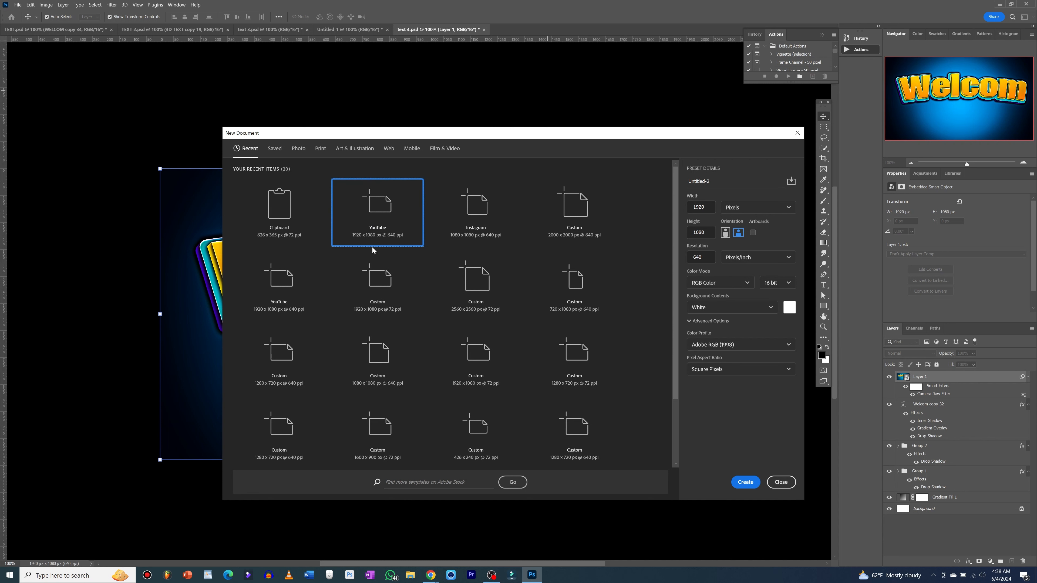
# Step: Create a 1920 x 1080 px document at 640 ppi and add a gradient fill layer based on the Foreground to Background preset
pyautogui.click(746, 482)
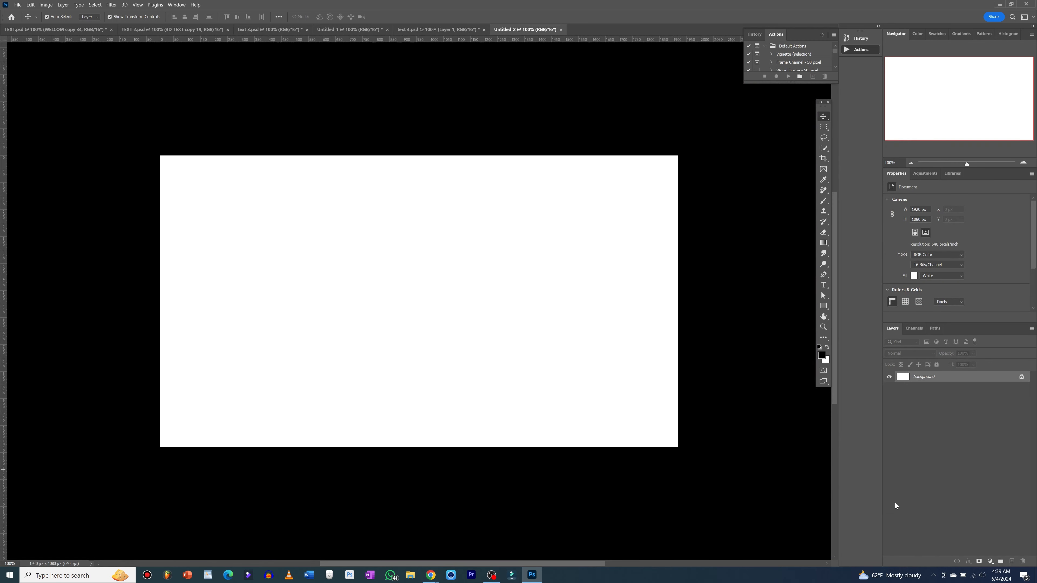
pyautogui.click(990, 562)
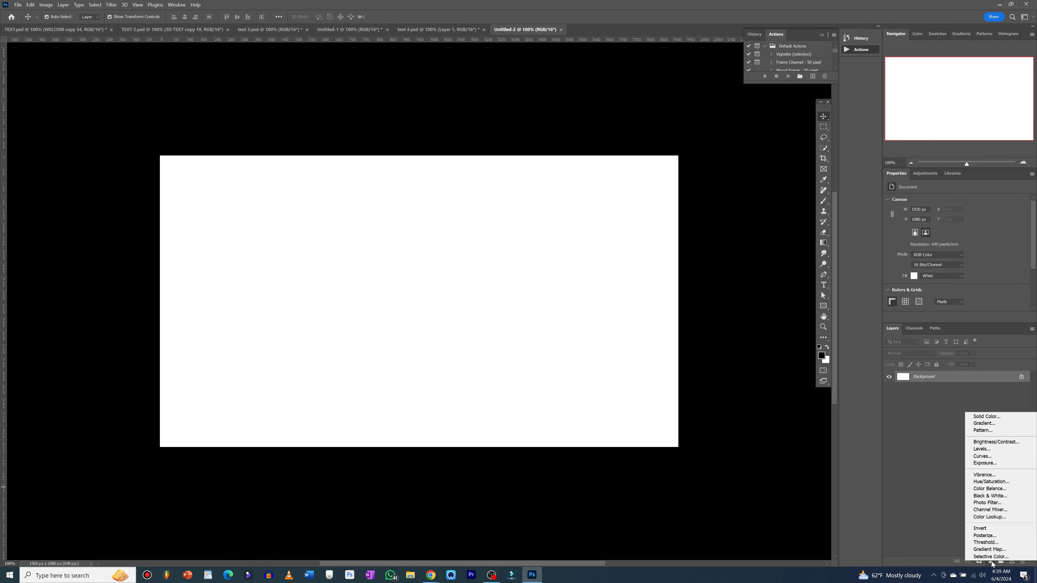
pyautogui.click(988, 423)
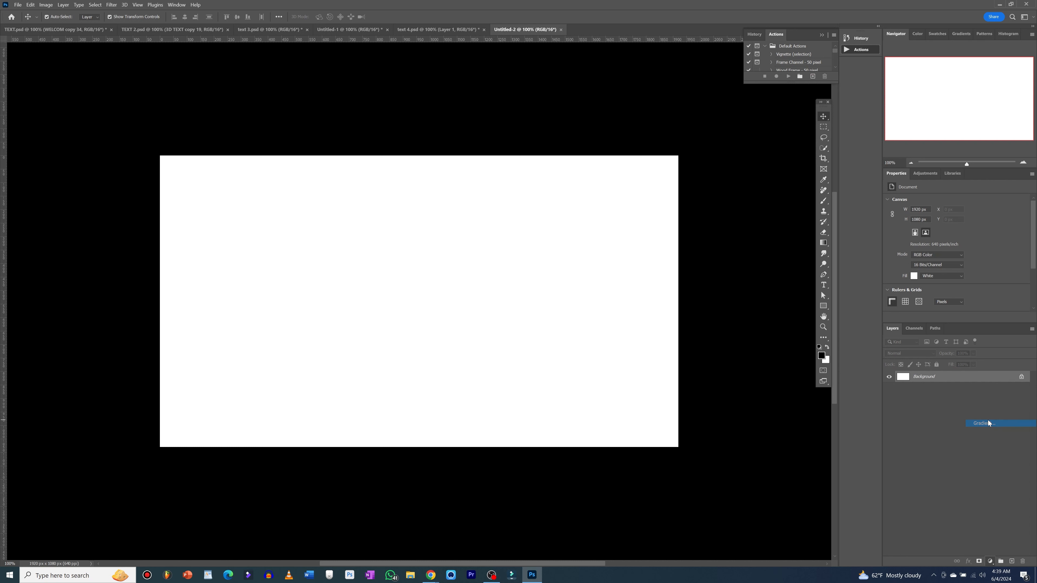
pyautogui.click(559, 60)
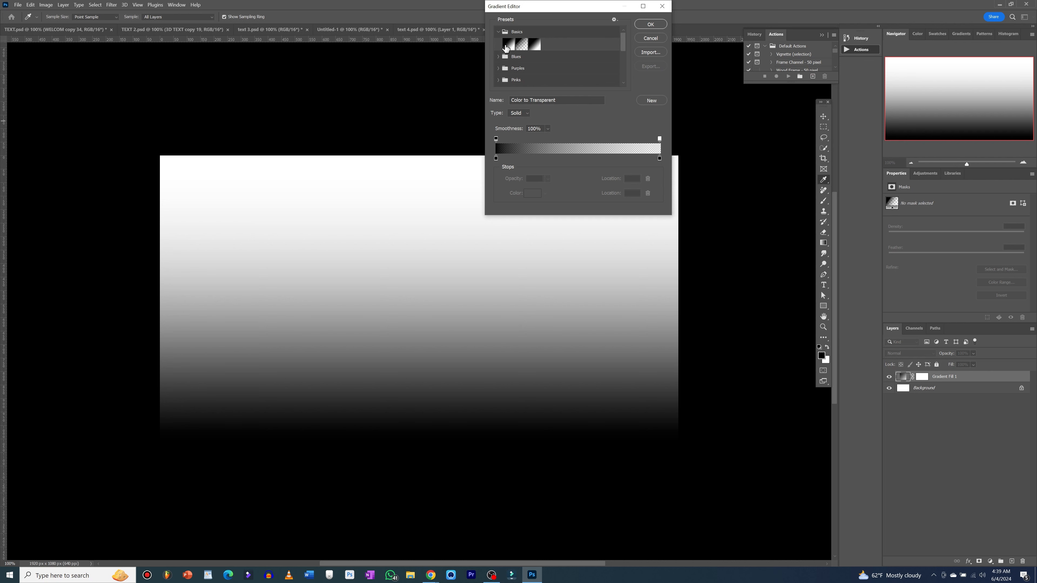
pyautogui.click(506, 44)
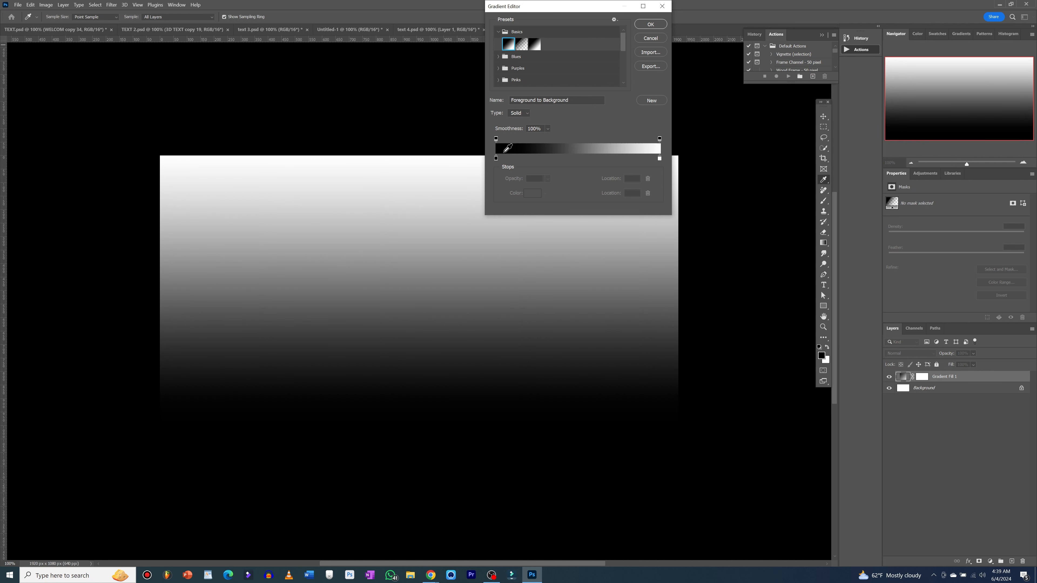
# Step: Set the gradient's starting colour stop at location 0 to blue 0f0fef
pyautogui.click(496, 159)
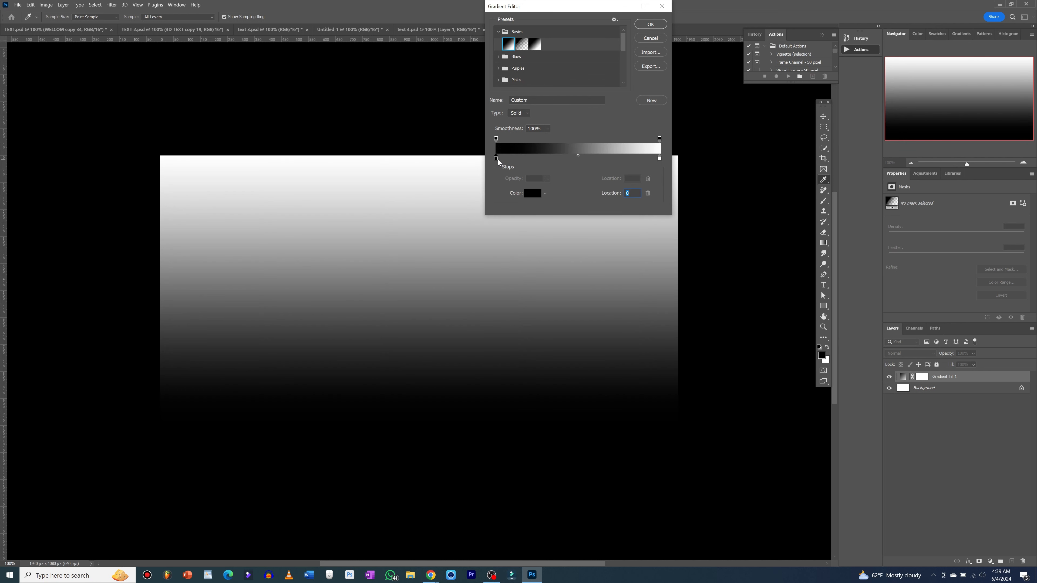
pyautogui.click(530, 193)
pyautogui.click(796, 110)
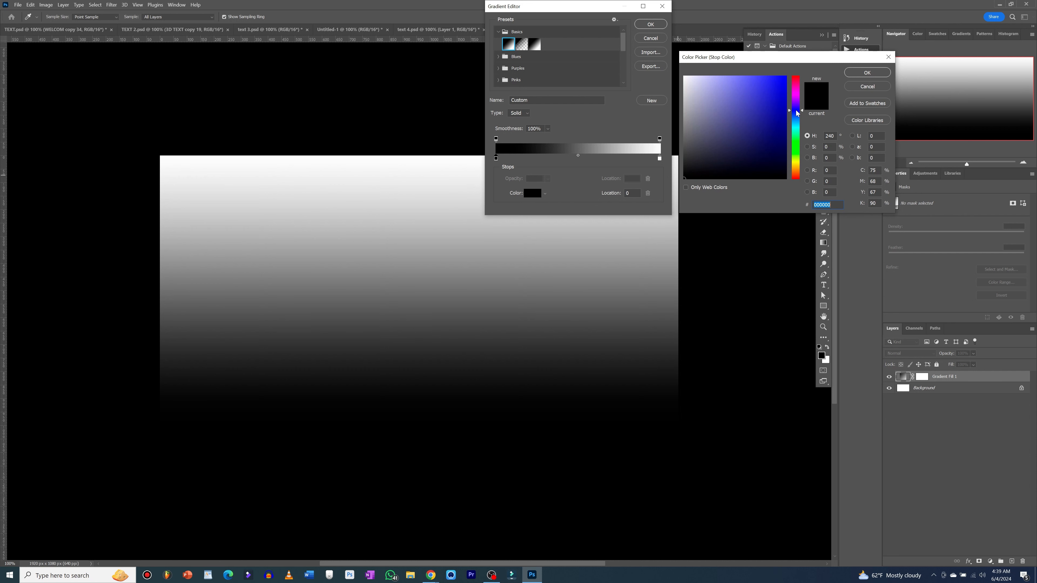
pyautogui.click(779, 82)
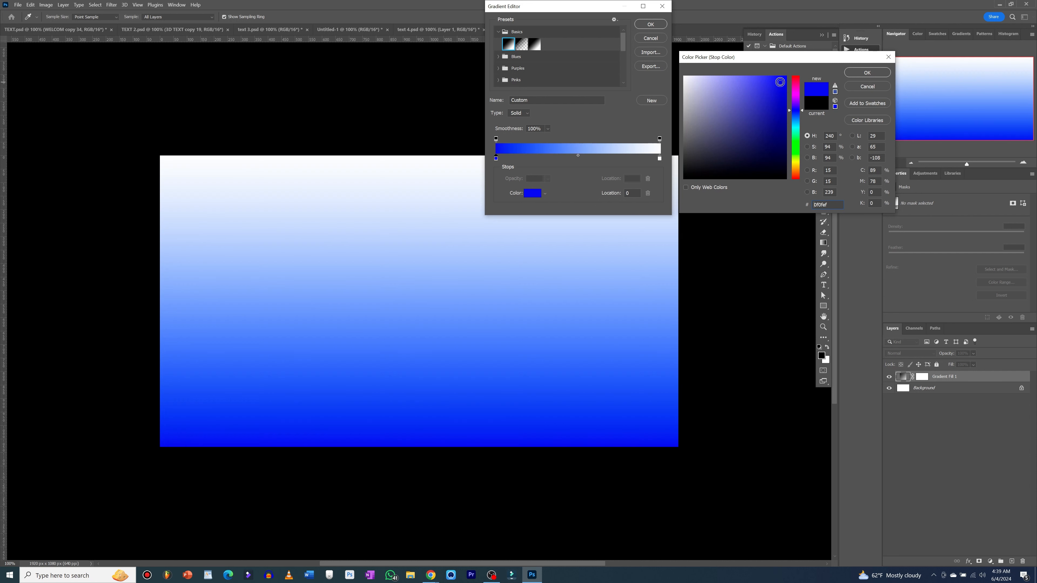
pyautogui.click(867, 72)
# Step: Set the gradient's end colour stop at location 100 to light blue 0ba5f4 and accept the edited gradient
pyautogui.click(659, 160)
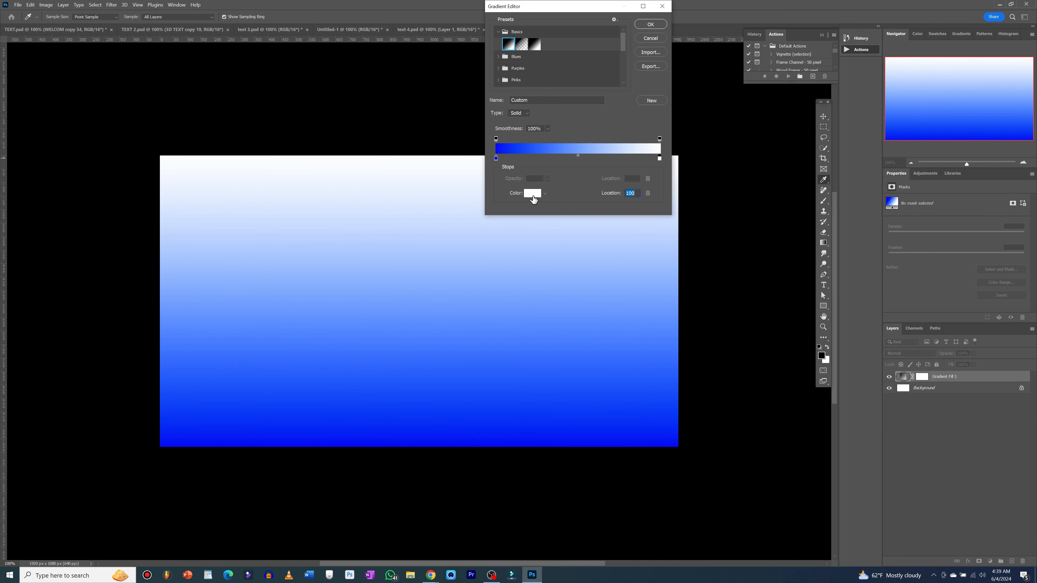
pyautogui.click(537, 195)
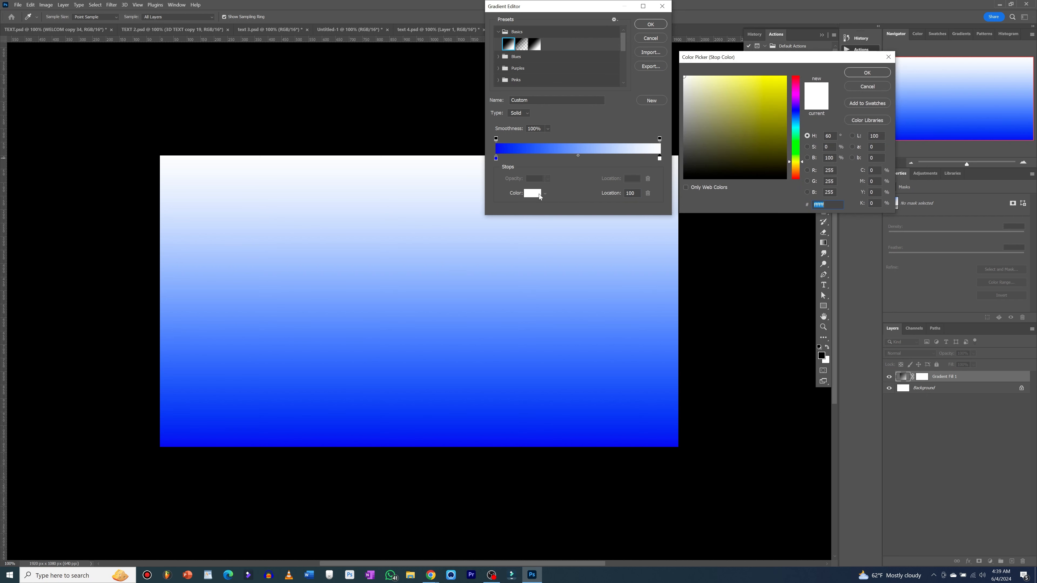
pyautogui.click(795, 121)
pyautogui.click(781, 80)
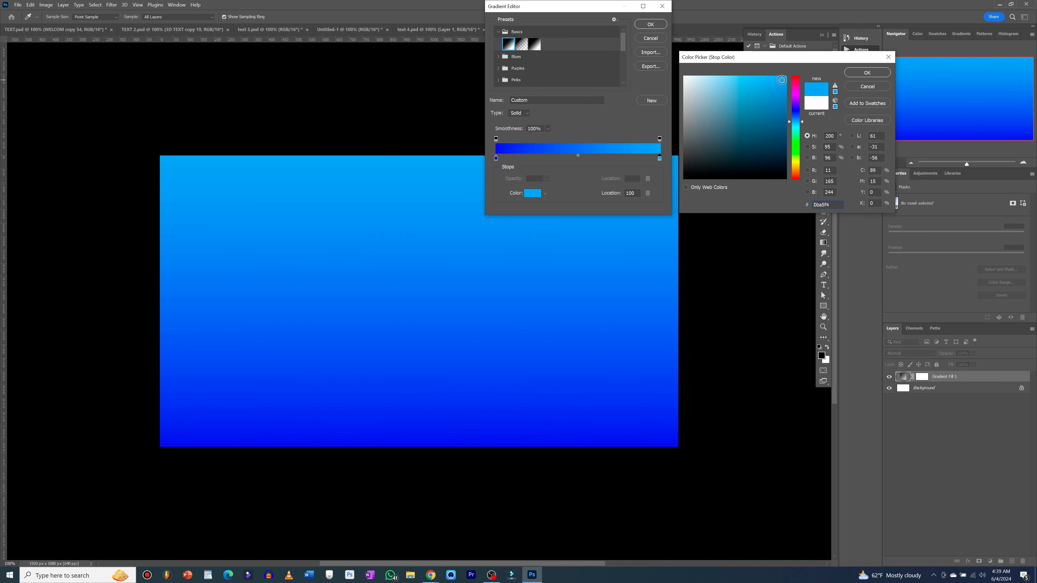
pyautogui.click(867, 72)
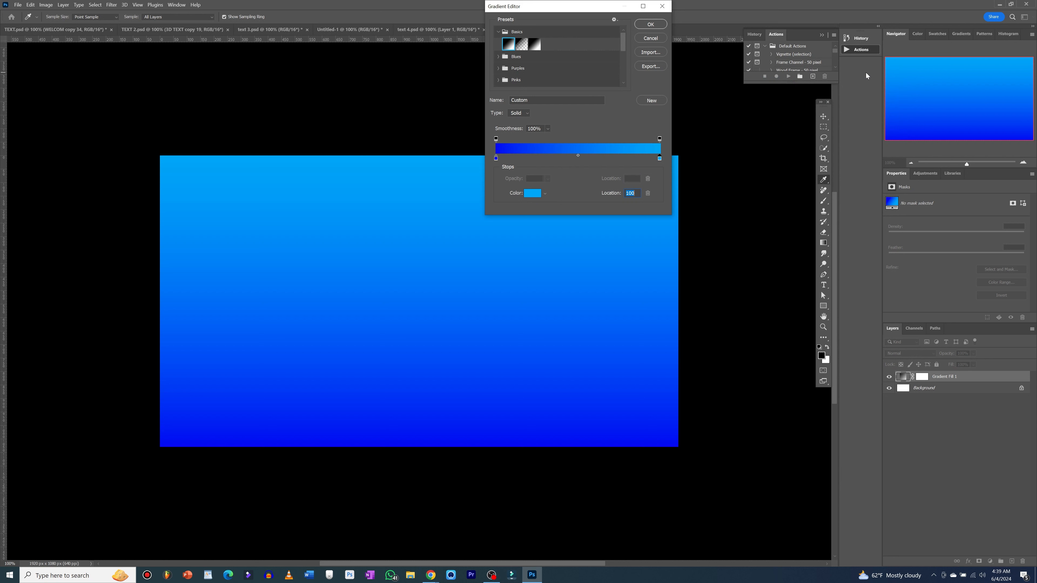
pyautogui.click(655, 27)
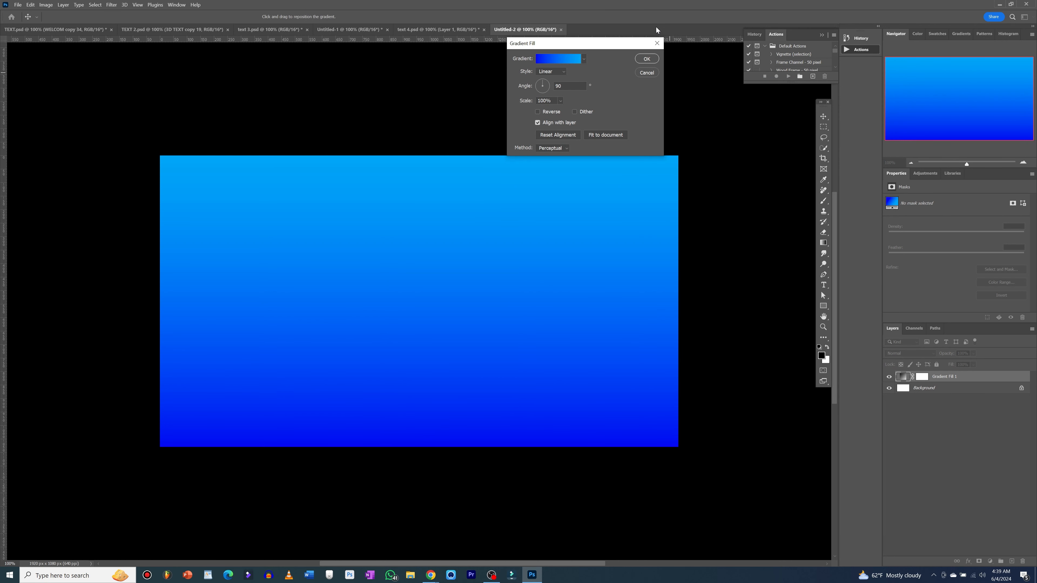
# Step: Make the gradient fill radial and reversed, with its scale at 288%, and apply it
pyautogui.click(563, 72)
pyautogui.click(560, 85)
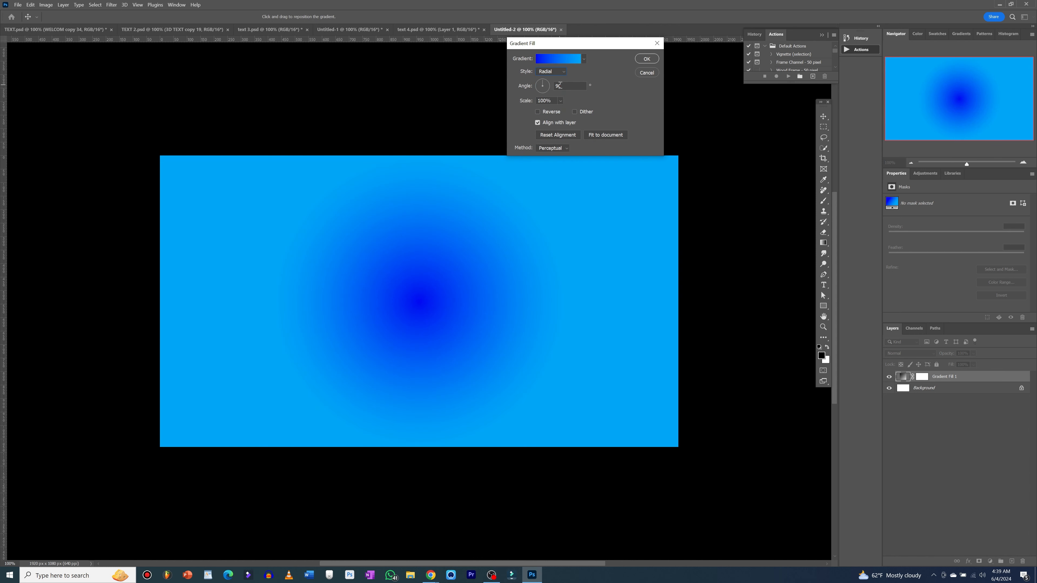
pyautogui.click(538, 111)
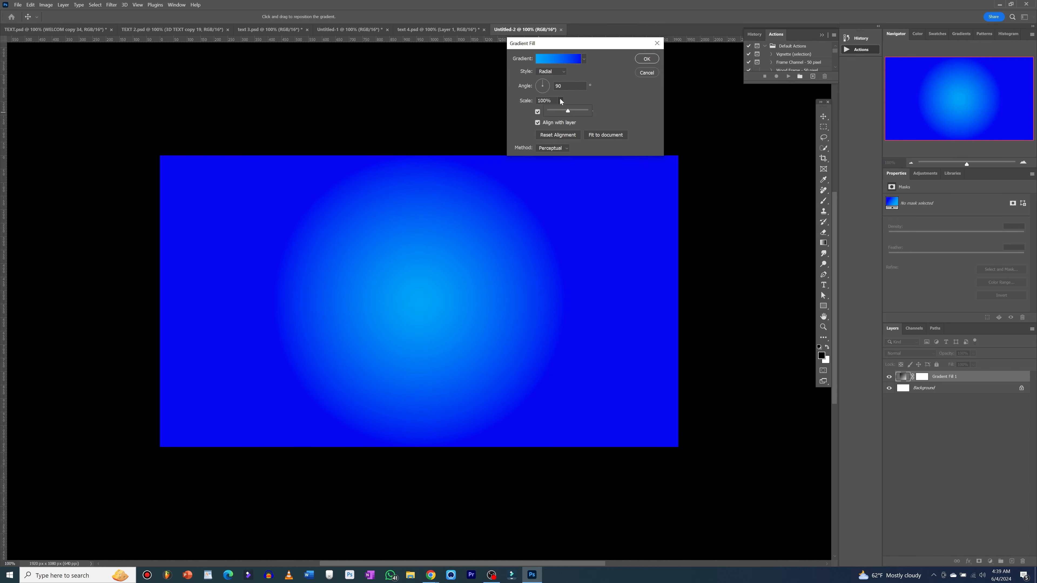
pyautogui.moveTo(566, 110); pyautogui.dragTo(575, 111)
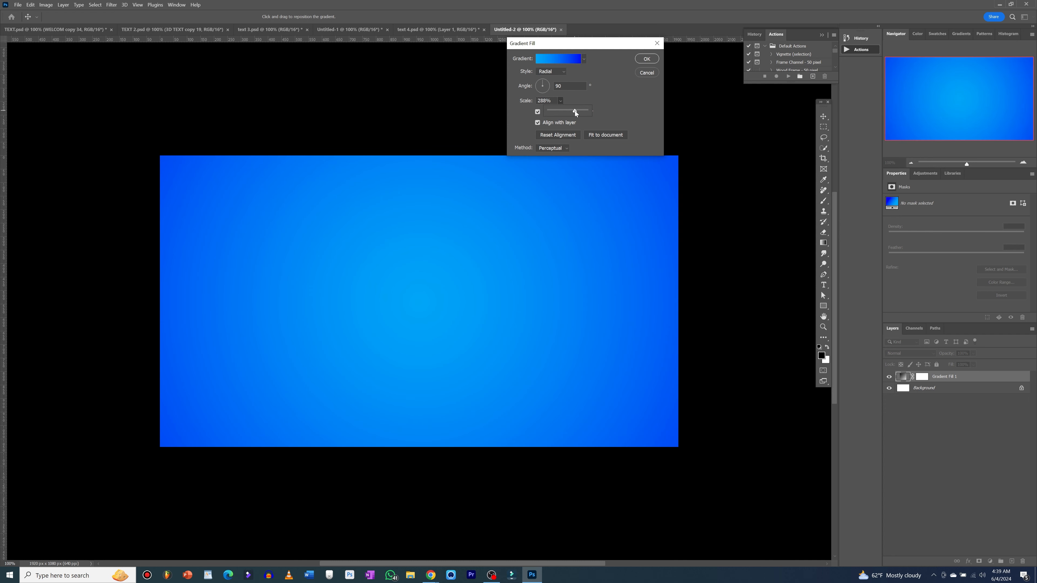
pyautogui.click(646, 59)
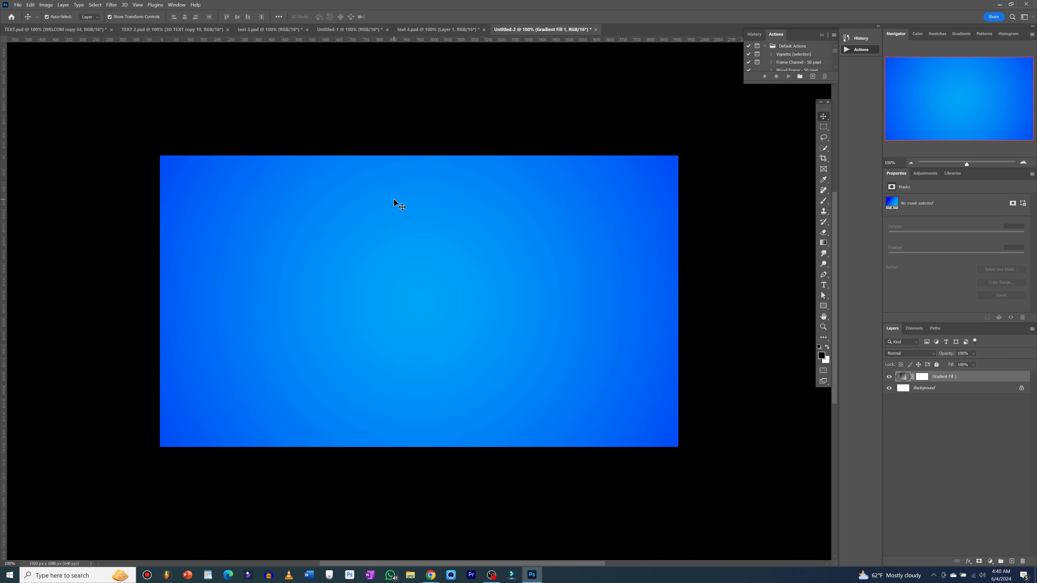
# Step: Add the orange Impact text "Welcom" in the upper middle of the canvas
pyautogui.press('t')
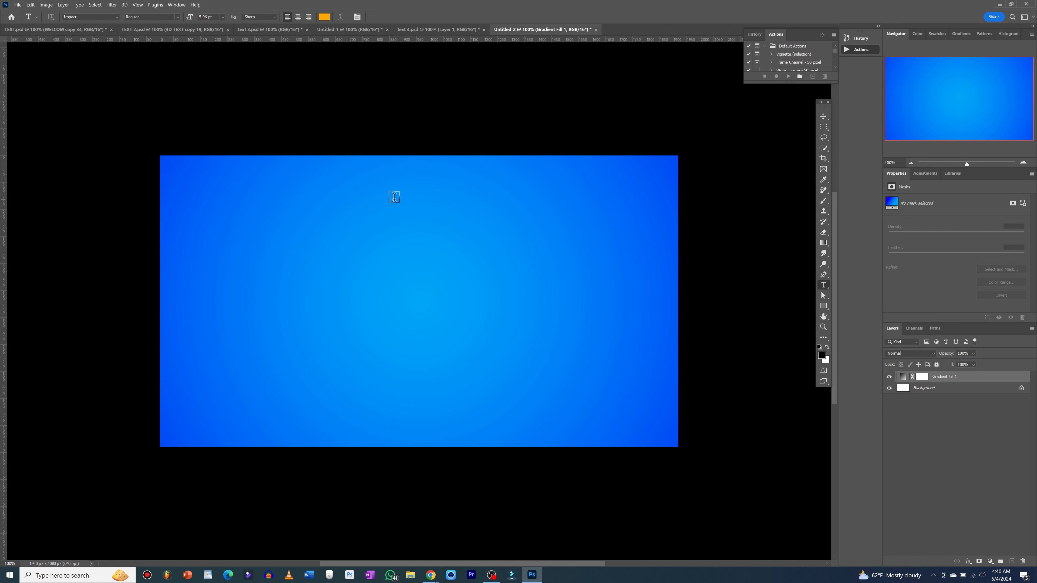
pyautogui.click(365, 229)
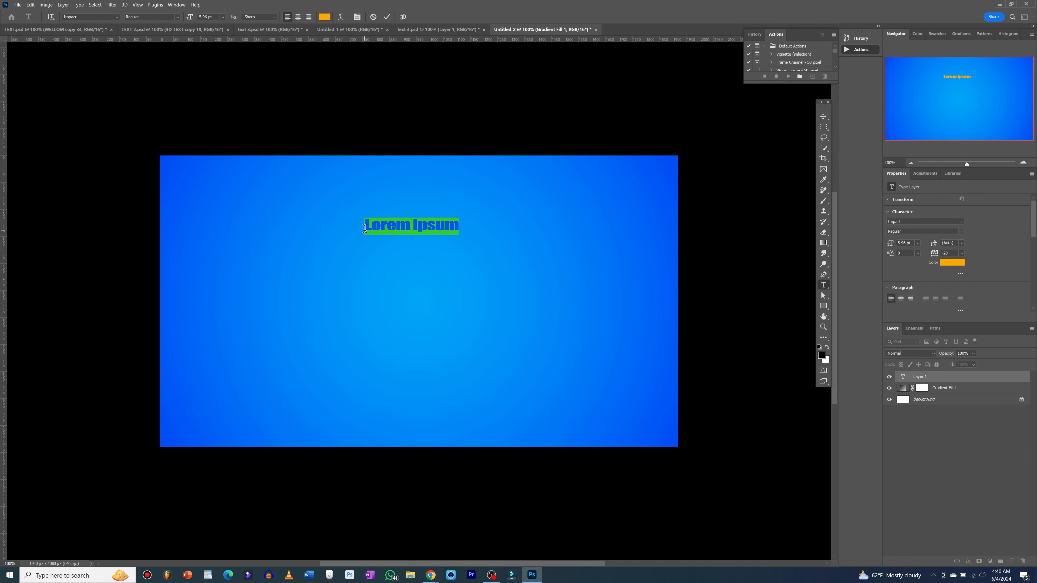
pyautogui.write('We')
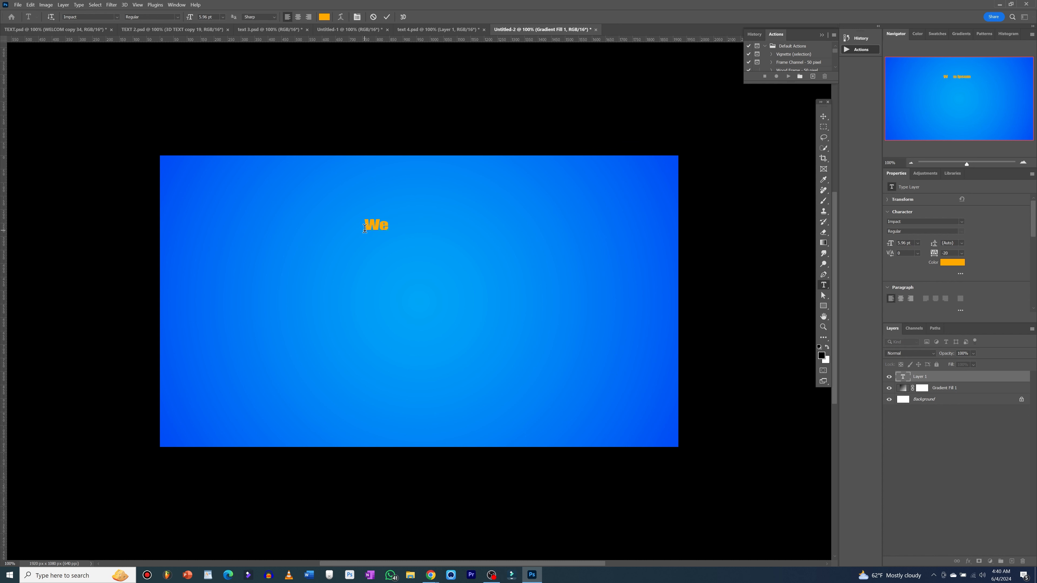
pyautogui.write('lcom')
pyautogui.click(394, 83)
pyautogui.press('v')
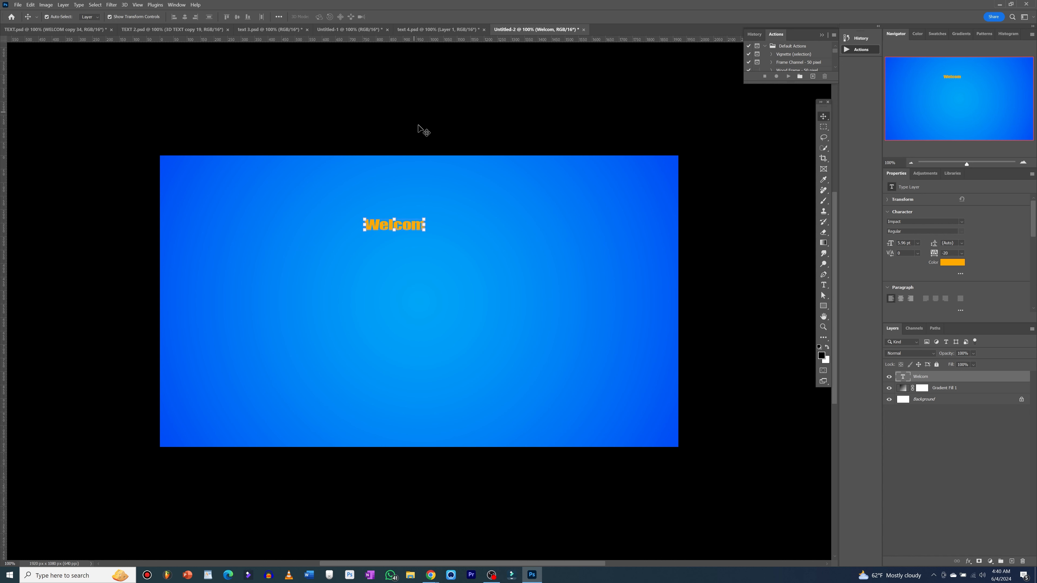
# Step: Scale the "Welcom" text up to about 45 pt so it spans most of the canvas width, and centre it
pyautogui.moveTo(424, 217); pyautogui.dragTo(508, 194)
pyautogui.moveTo(364, 235); pyautogui.dragTo(217, 276)
pyautogui.moveTo(386, 274); pyautogui.dragTo(433, 296)
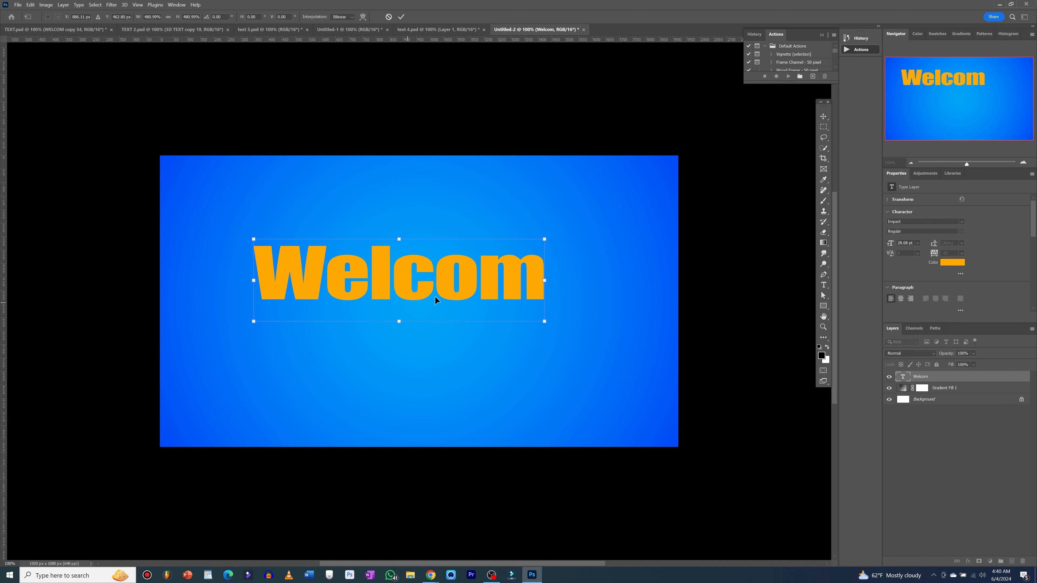
pyautogui.moveTo(545, 324); pyautogui.dragTo(660, 355)
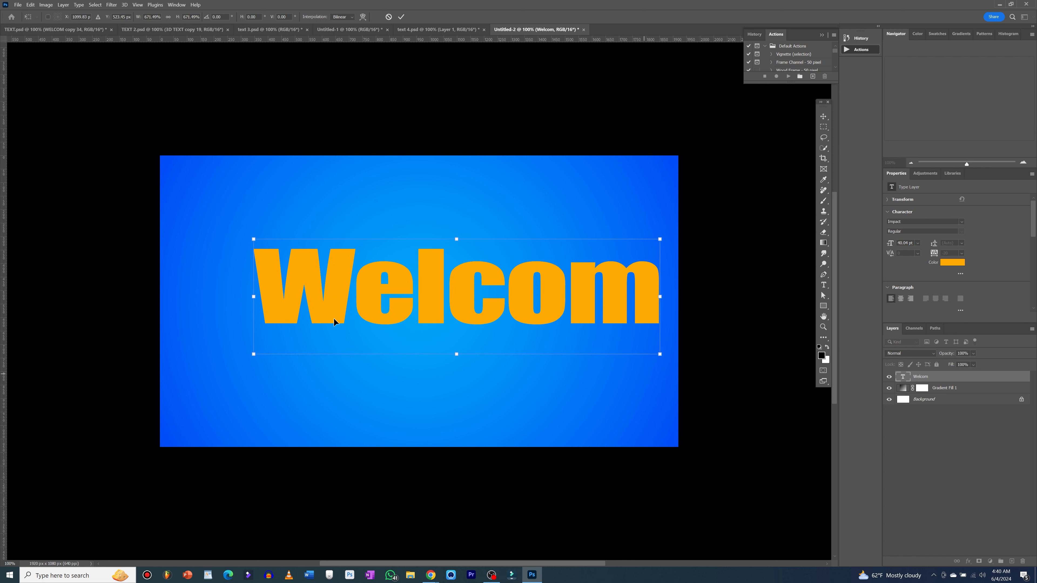
pyautogui.moveTo(254, 355); pyautogui.dragTo(201, 369)
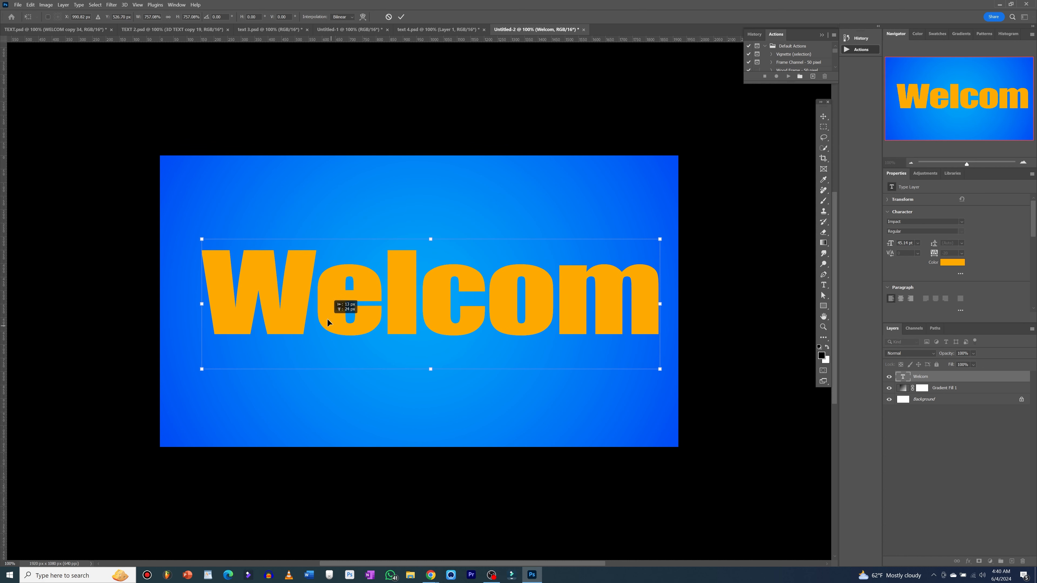
pyautogui.moveTo(343, 307); pyautogui.dragTo(338, 300)
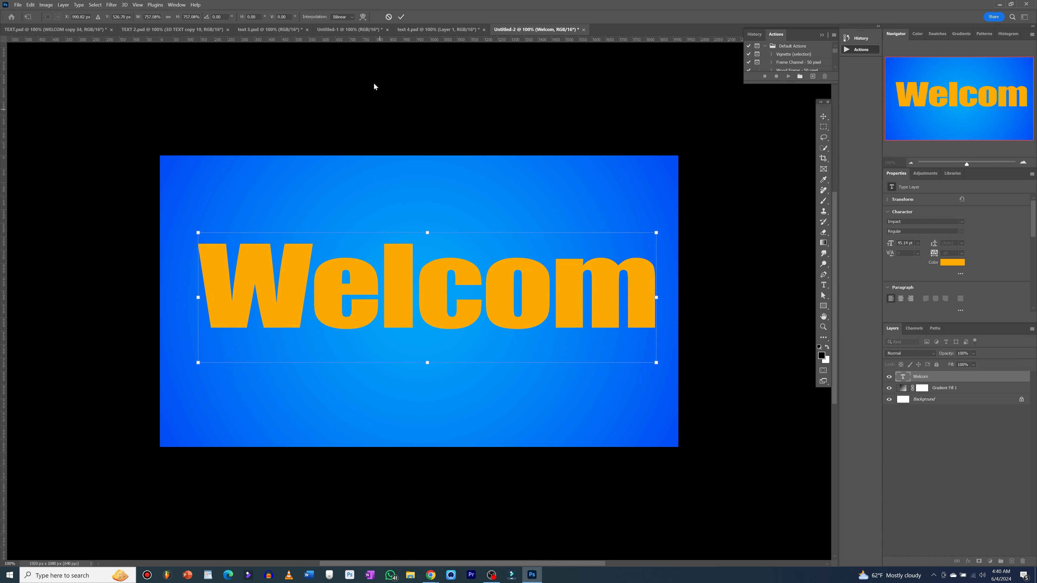
# Step: Warp the "Welcom" text into an upward arc with a bend of about 8.4%, apply the transform and deselect the layer
pyautogui.click(362, 17)
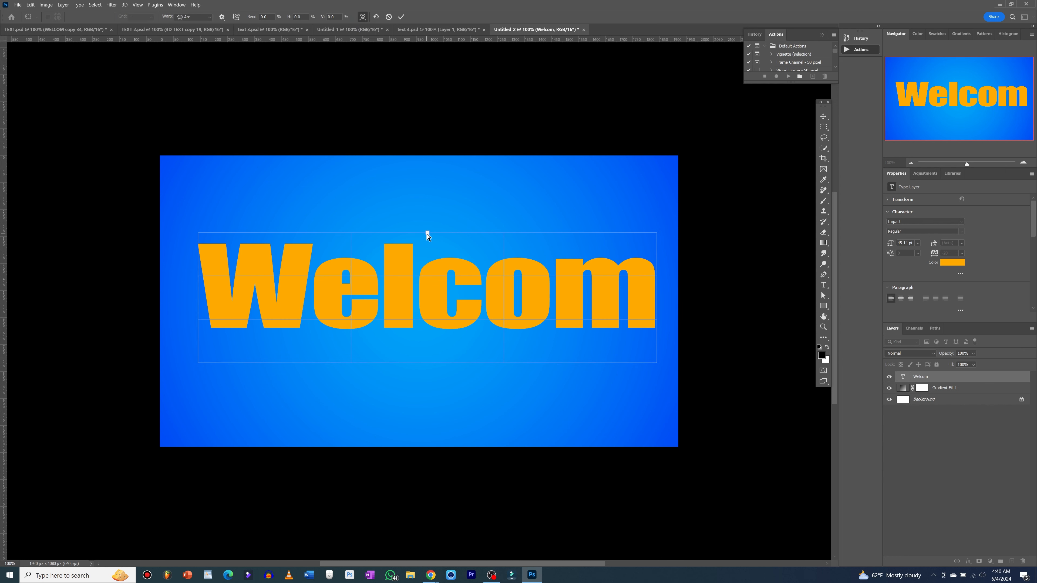
pyautogui.moveTo(426, 233); pyautogui.dragTo(427, 216)
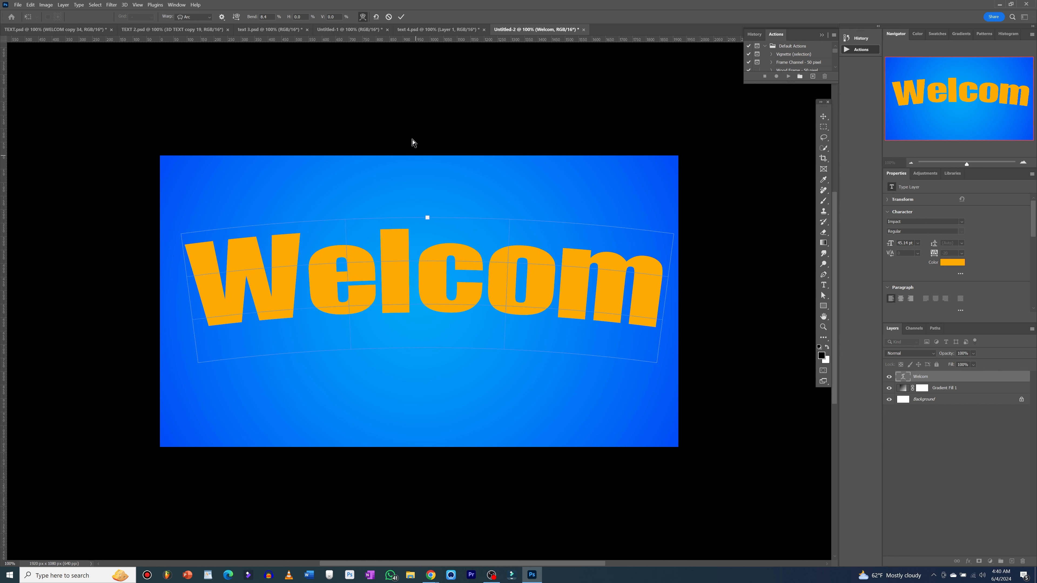
pyautogui.click(403, 16)
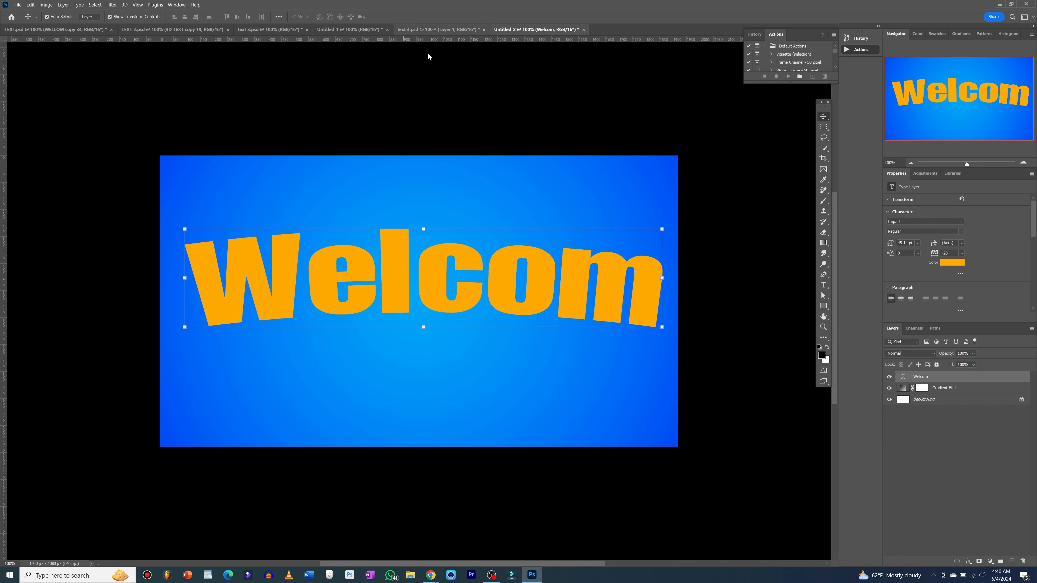
pyautogui.click(470, 120)
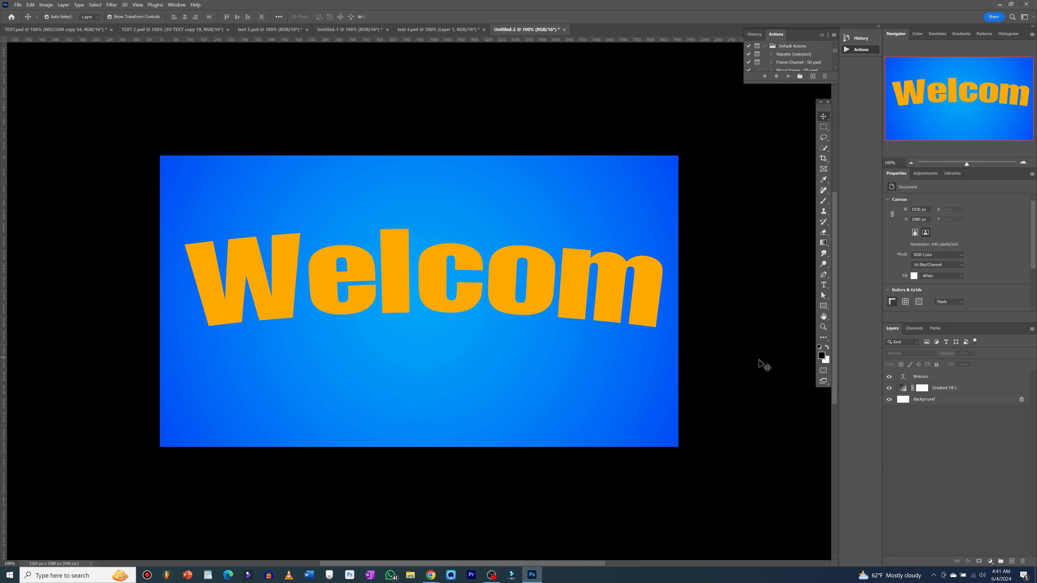
# Step: Add a Stroke effect to the Welcom text layer and set its colour to purple 3703a3
pyautogui.click(941, 381)
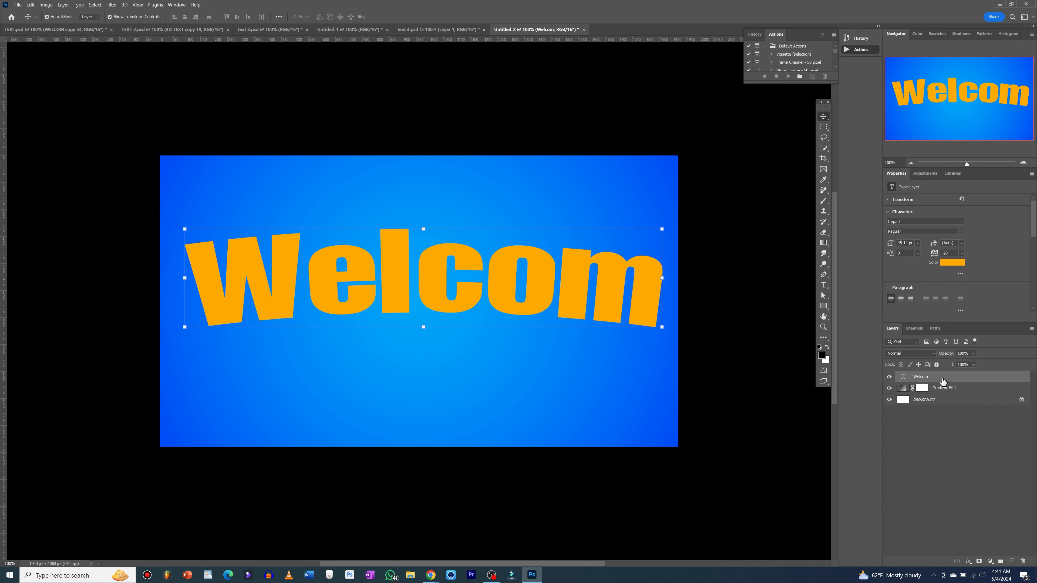
pyautogui.doubleClick(941, 376)
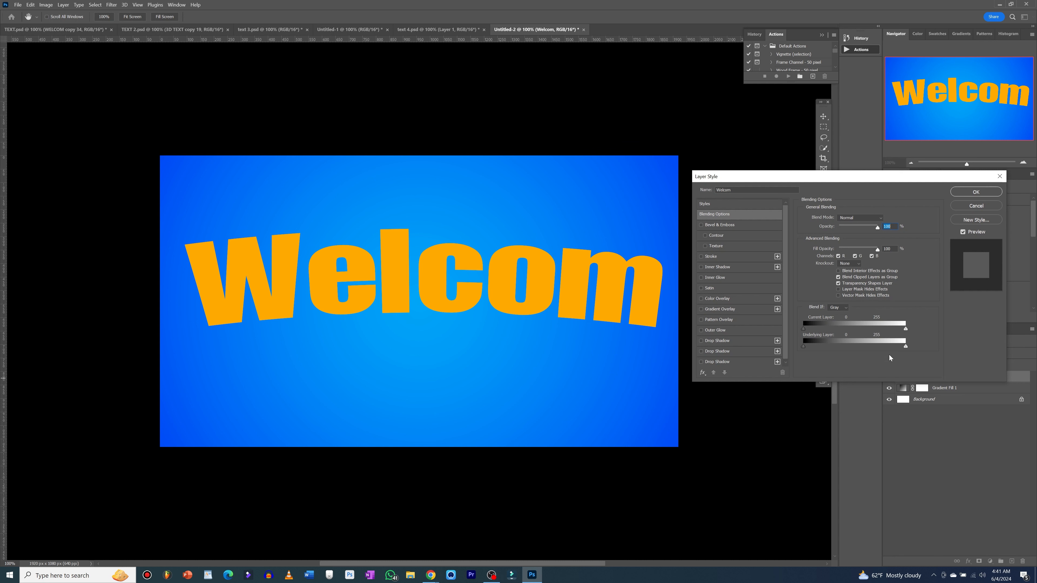
pyautogui.click(709, 258)
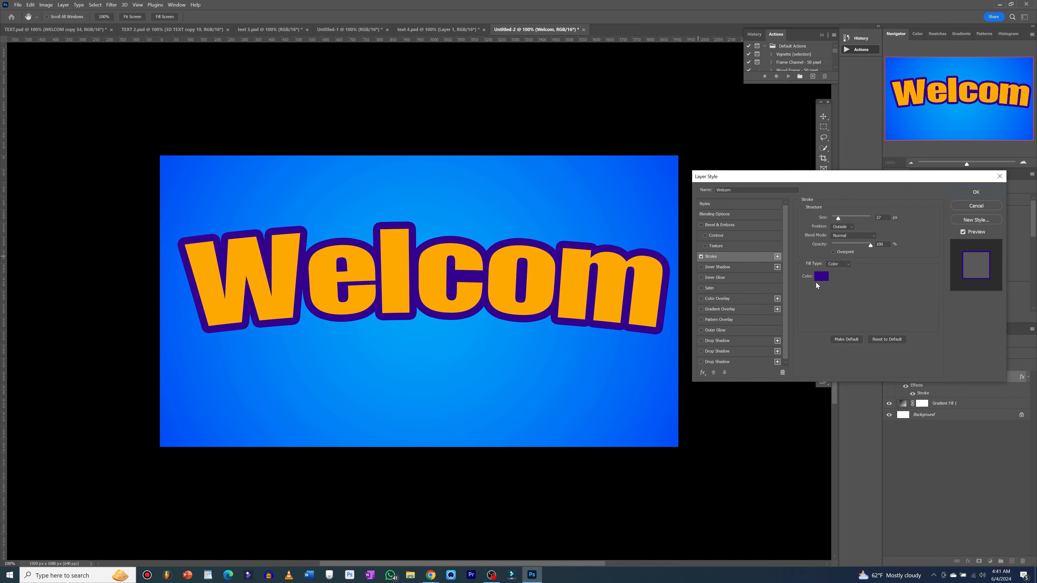
pyautogui.click(821, 276)
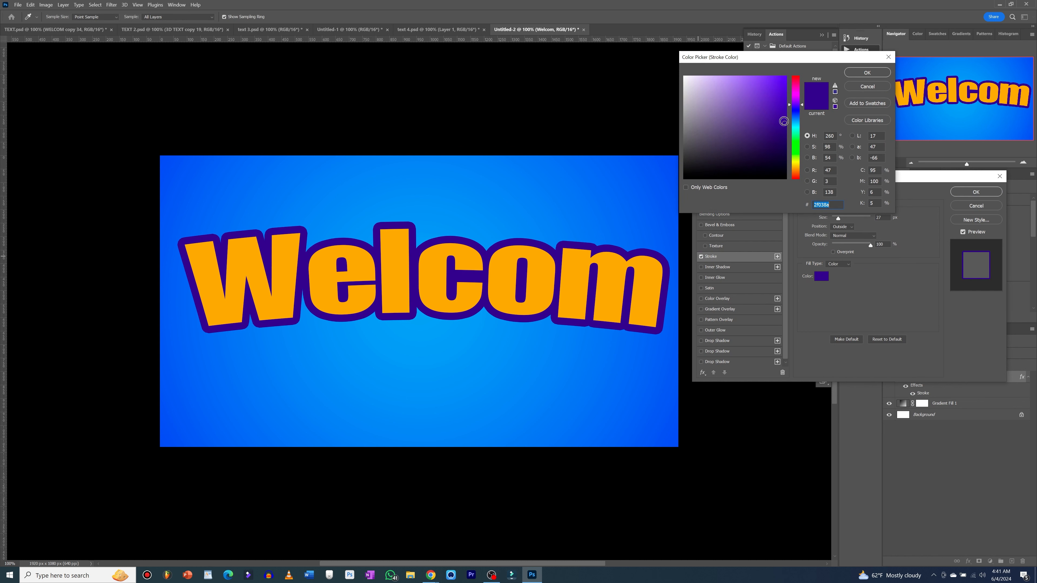
pyautogui.click(782, 118)
pyautogui.click(784, 113)
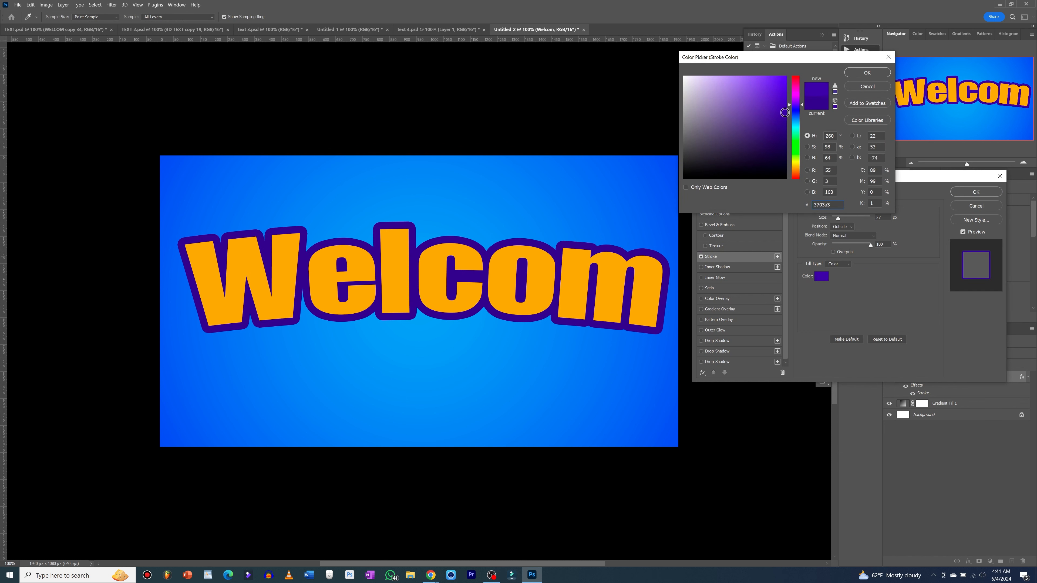
pyautogui.click(868, 72)
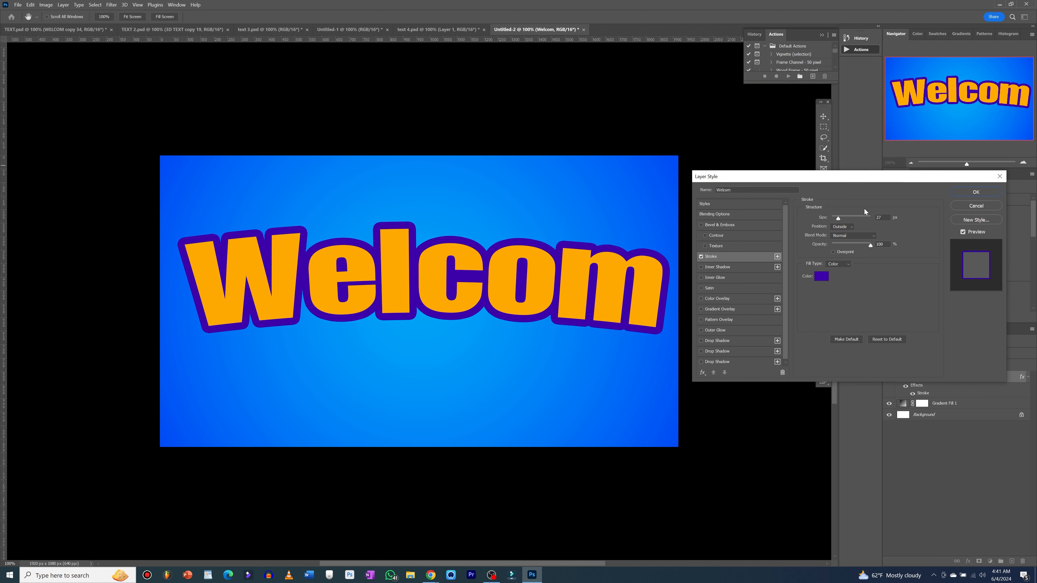
# Step: Widen the purple stroke around the Welcom text slightly and apply the layer style
pyautogui.click(839, 219)
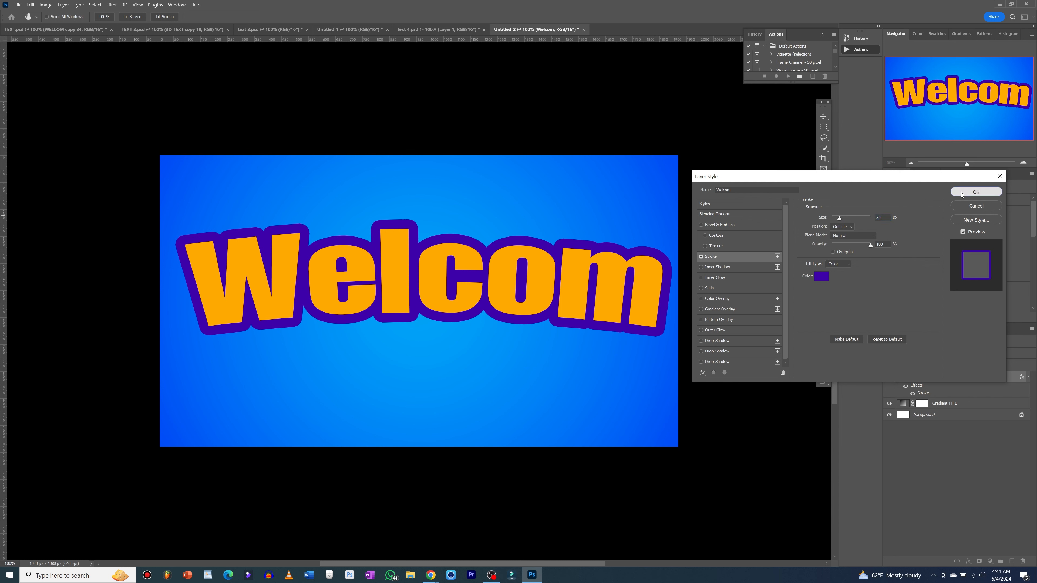
pyautogui.click(976, 191)
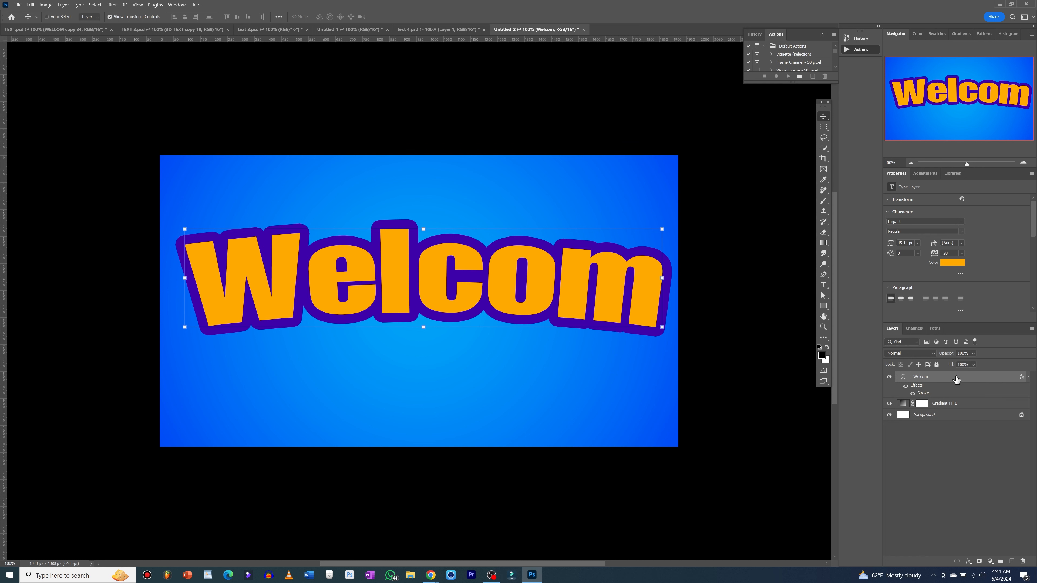
# Step: Duplicate the stroked Welcom layer and transform the copy by nudging it 1 px up and slightly to the right
pyautogui.hotkey('ctrl', 'j')
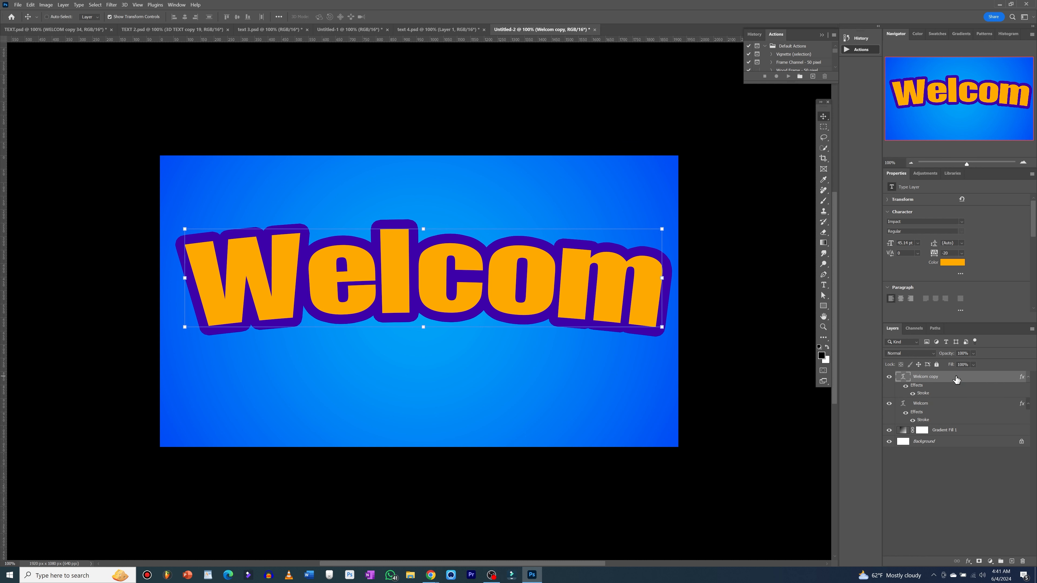
pyautogui.hotkey('ctrl', 't')
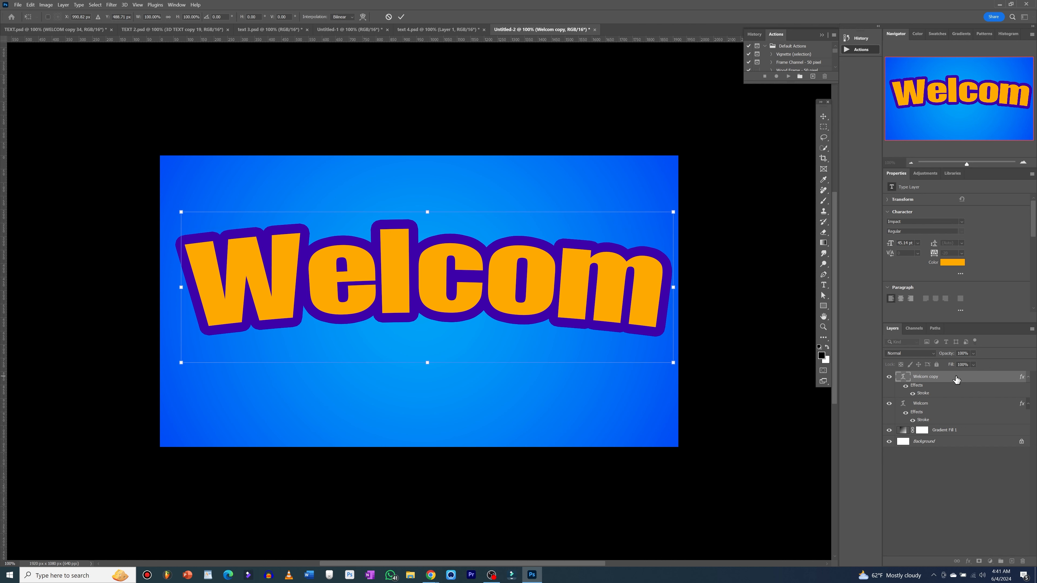
pyautogui.press('Up')
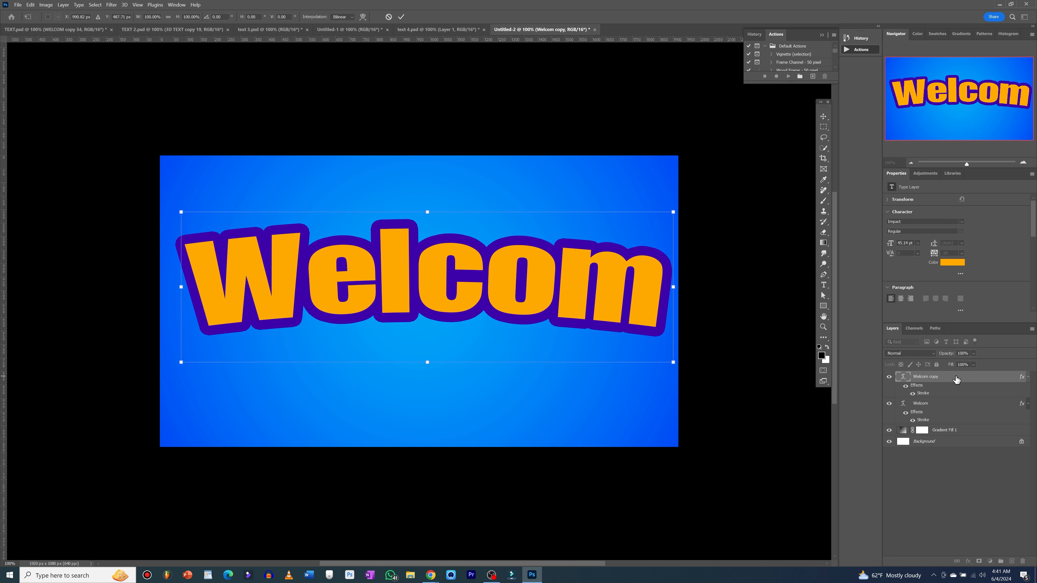
pyautogui.press('Right')
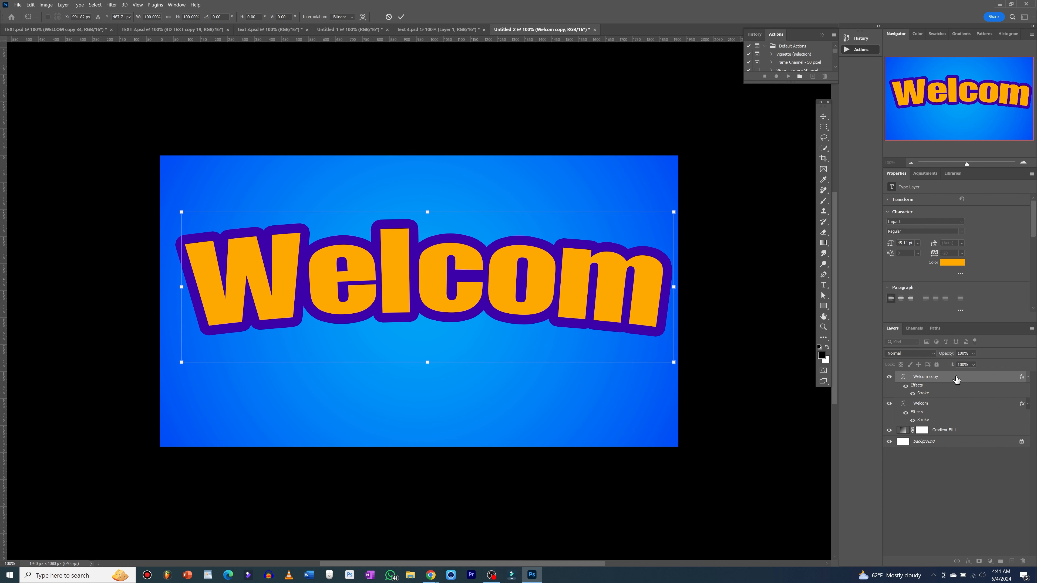
pyautogui.press('Right')
pyautogui.press('Return')
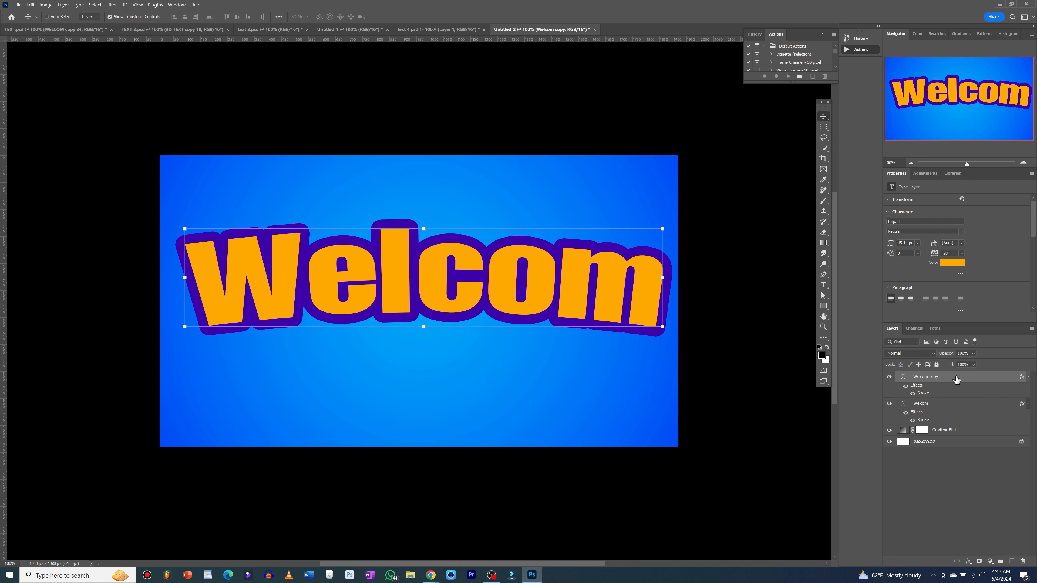
# Step: Build a stepped purple extrusion by repeatedly duplicating the Welcom layer with small up and right offsets, up to Welcom copy 17
pyautogui.hotkey('ctrl', 'j')
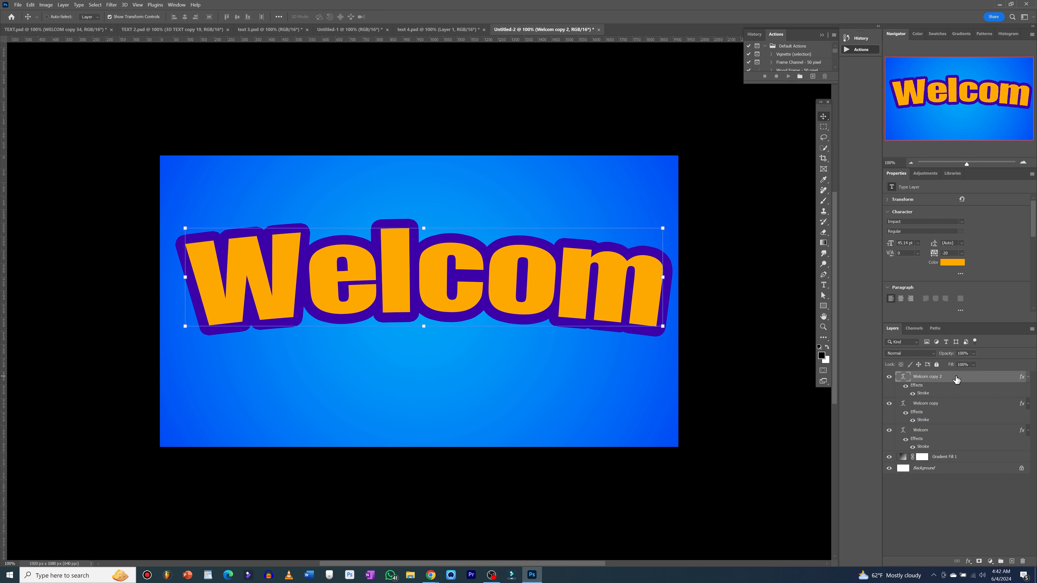
pyautogui.hotkey('ctrl', 'j')
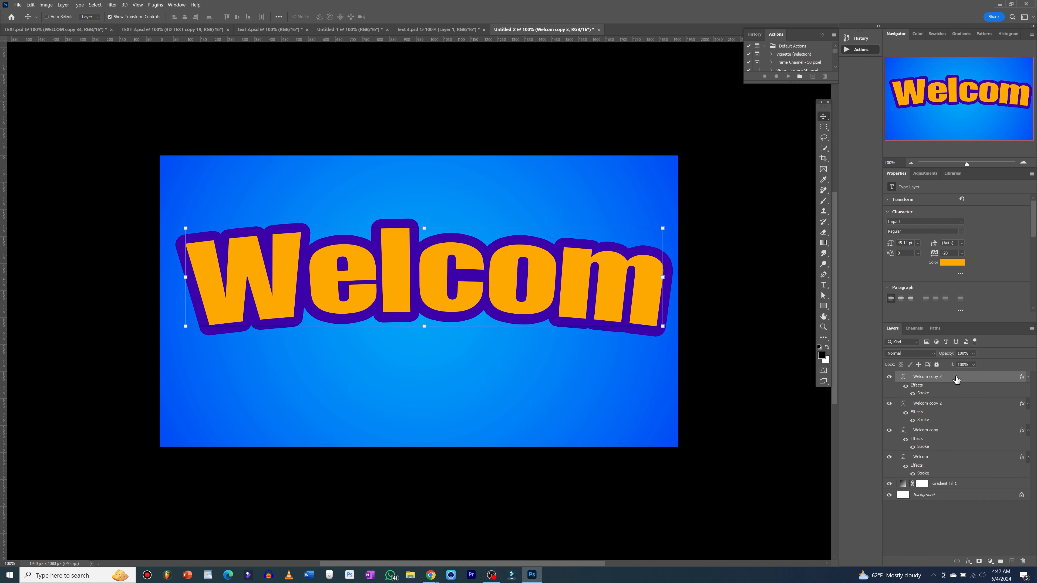
pyautogui.hotkey('ctrl', 'j')
pyautogui.hotkey('alt', 'Up', 'Right')
pyautogui.hotkey('alt', 'Up', 'Right')
pyautogui.hotkey('alt', 'Up', 'Right')
pyautogui.hotkey('alt', 'Up', 'Right')
pyautogui.hotkey('alt', 'Up', 'Right')
pyautogui.hotkey('alt', 'Up', 'Right')
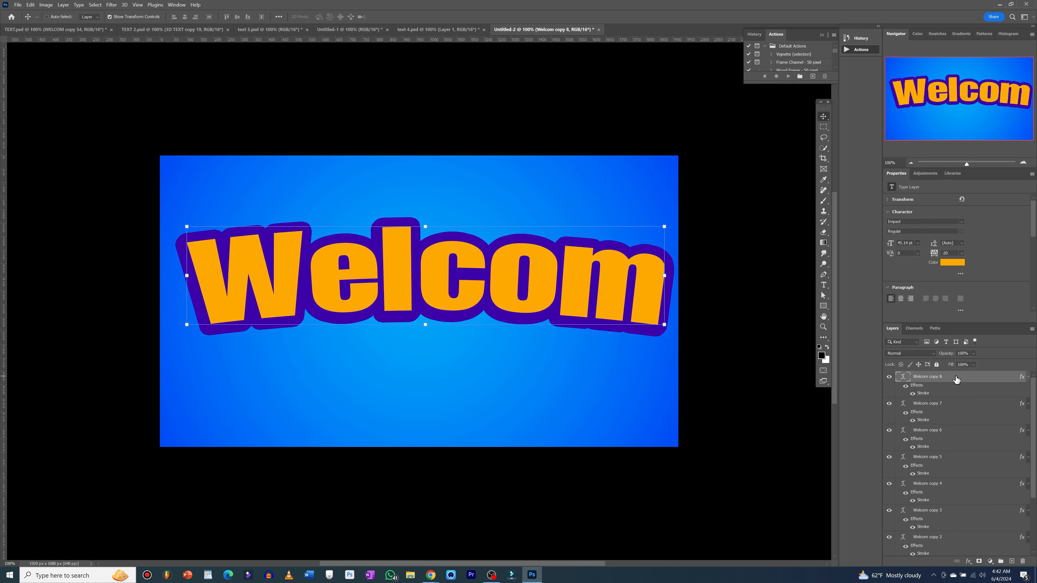
pyautogui.hotkey('alt', 'Right')
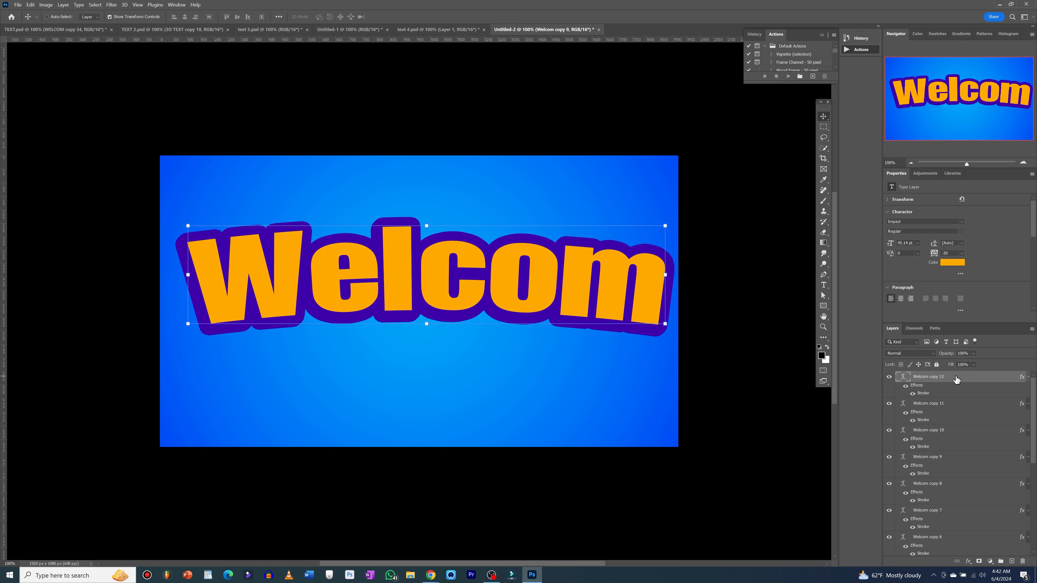
pyautogui.hotkey('alt', 'Up')
pyautogui.hotkey('alt', 'Right')
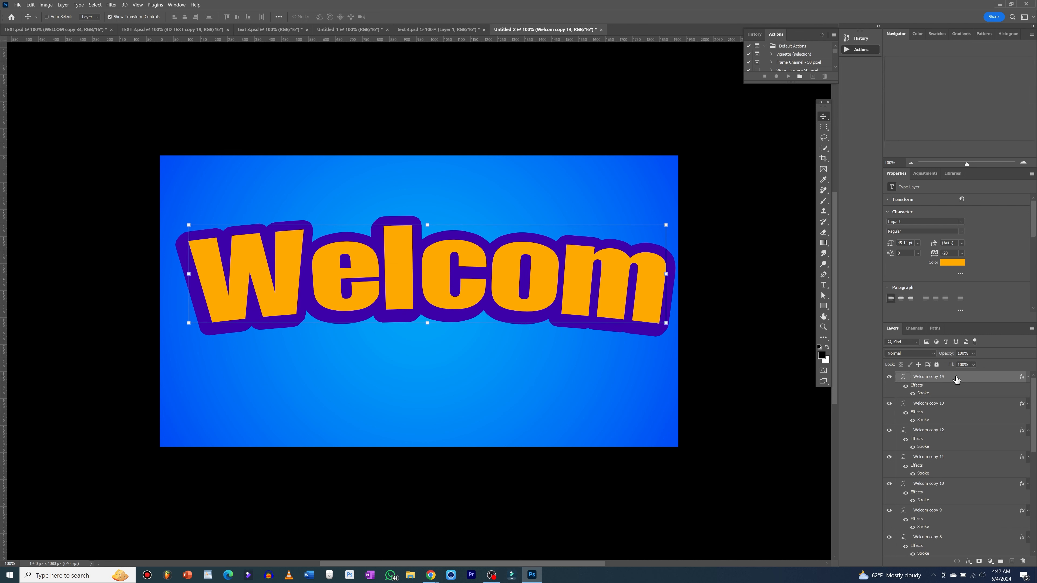
pyautogui.hotkey('alt', 'Up')
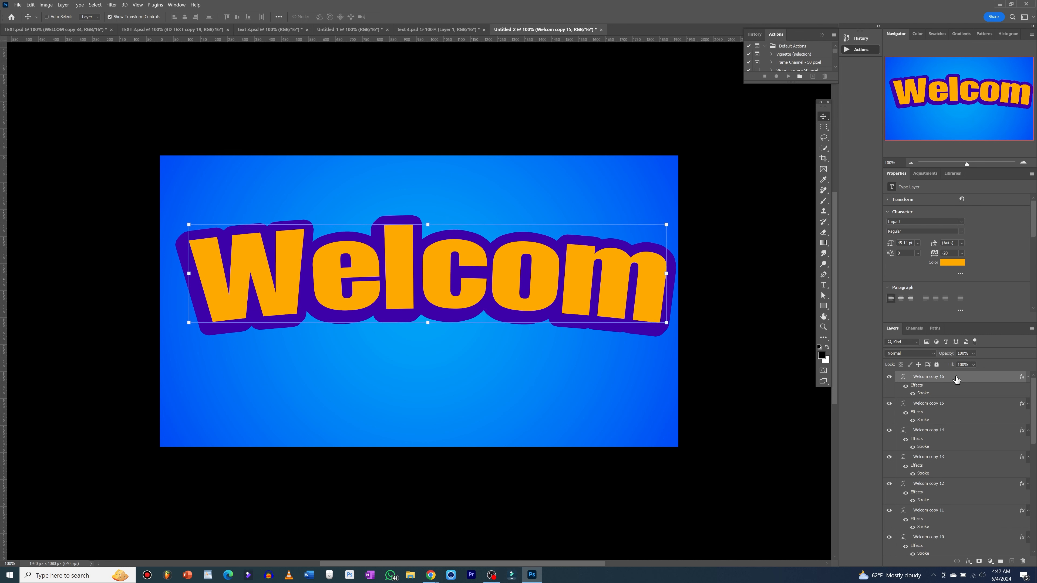
pyautogui.hotkey('alt', 'Right')
pyautogui.hotkey('alt', 'Up')
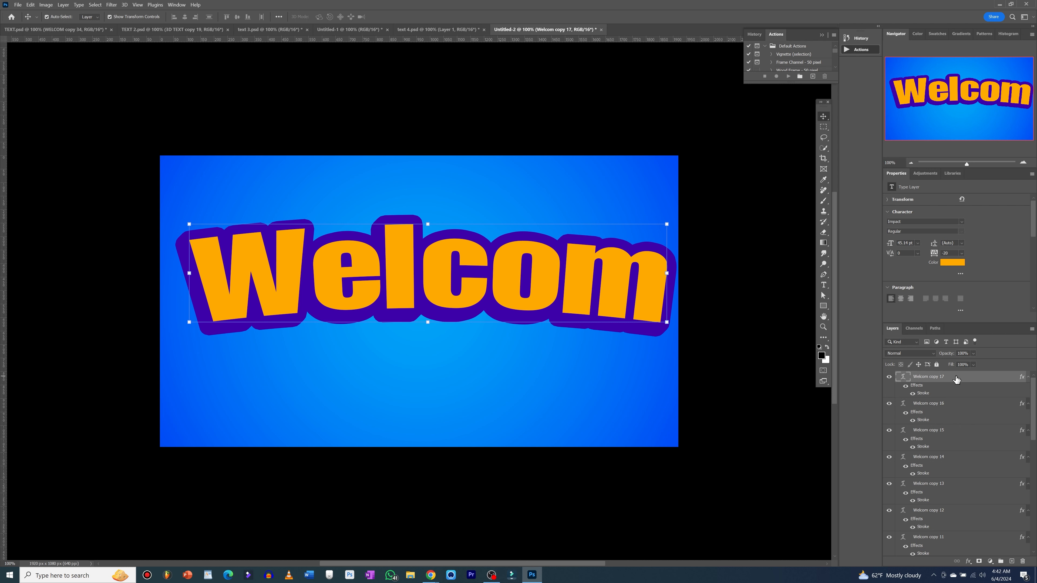
# Step: Group all the text layers from Welcom copy 16 down to the original Welcom, leaving Welcom copy 17 outside the group
pyautogui.click(951, 406)
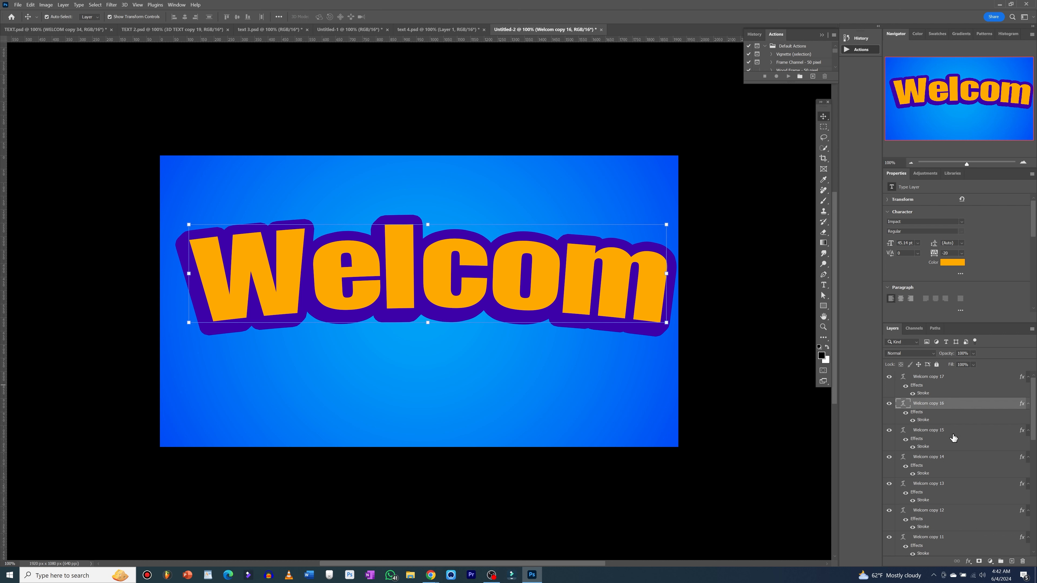
pyautogui.scroll(-5, 953, 437)
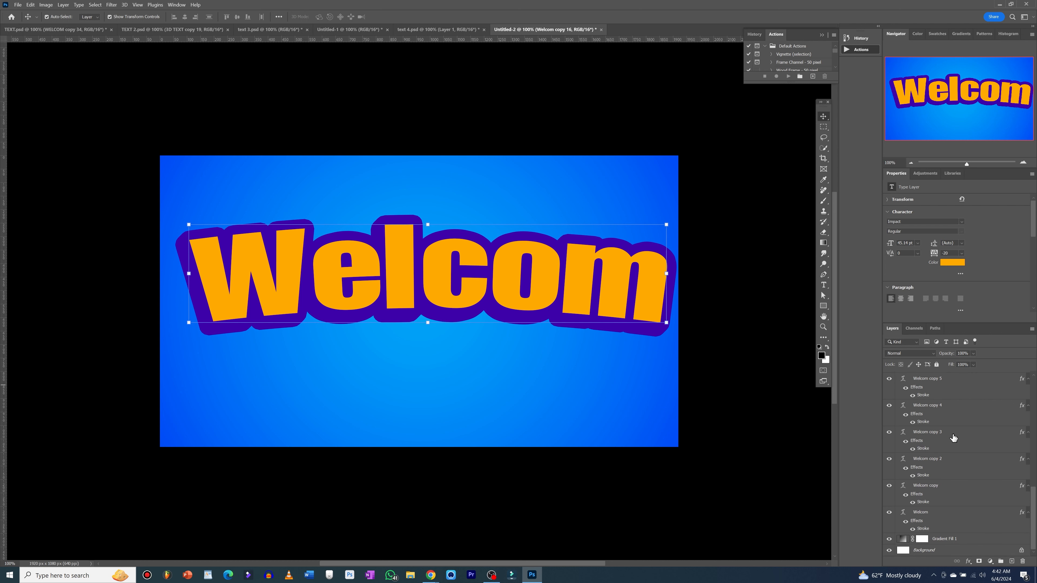
pyautogui.keyDown('shift'); pyautogui.click(940, 513); pyautogui.keyUp('shift')
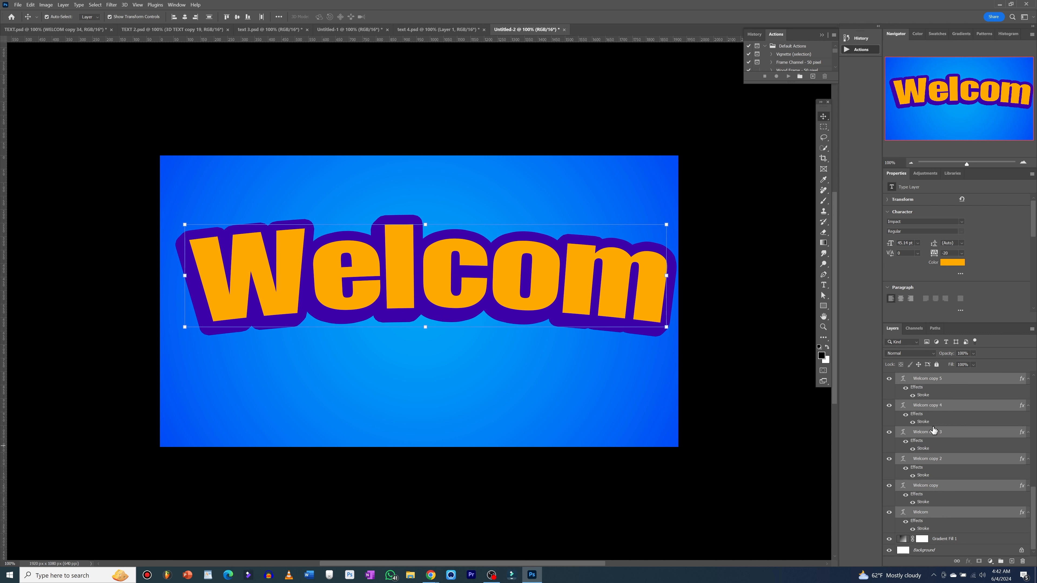
pyautogui.hotkey('ctrl', 'g')
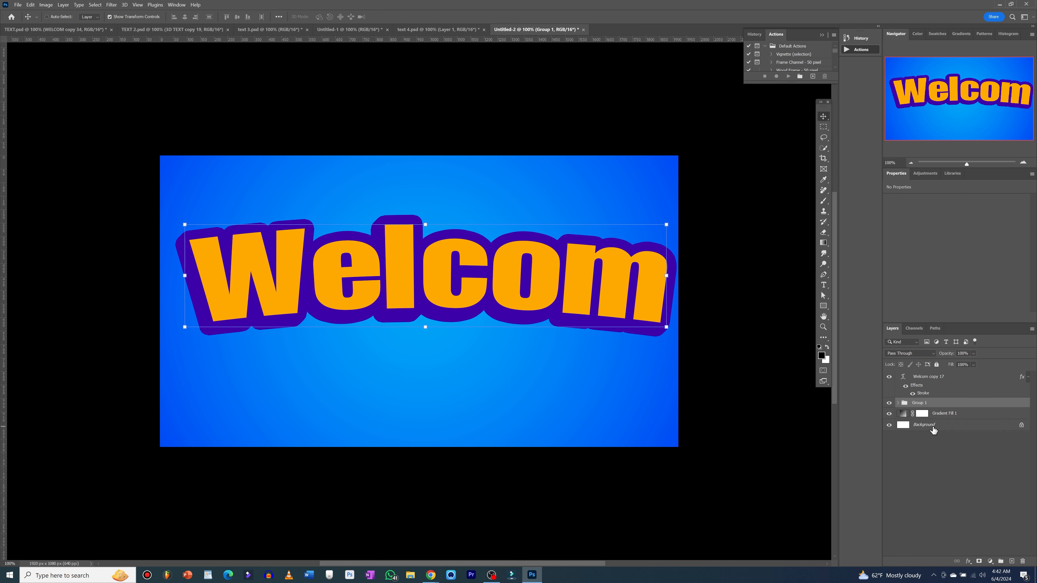
# Step: Clear the layer style from the ungrouped Welcom copy 17 layer
pyautogui.click(926, 380)
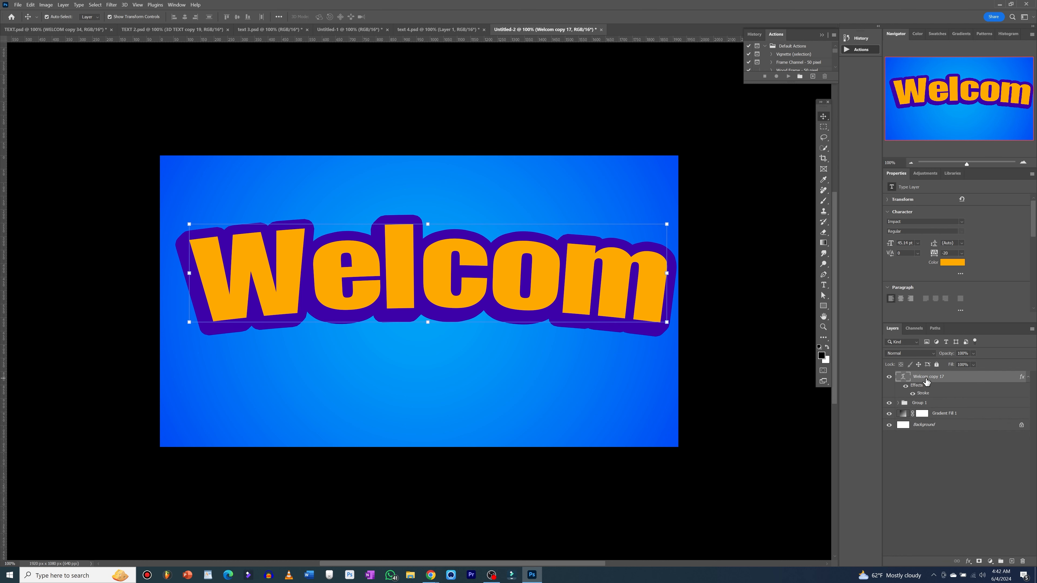
pyautogui.rightClick(918, 385)
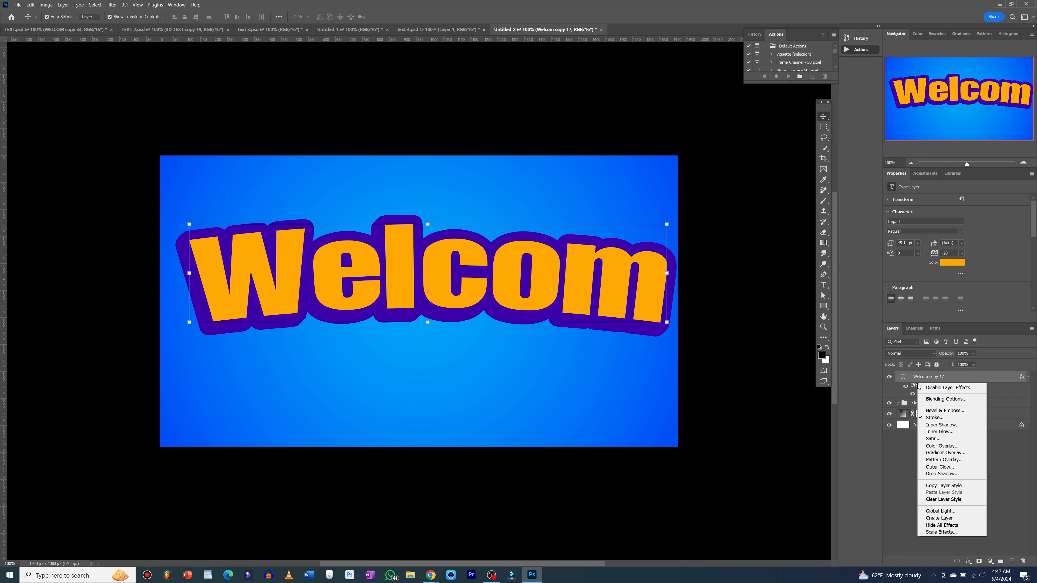
pyautogui.click(937, 499)
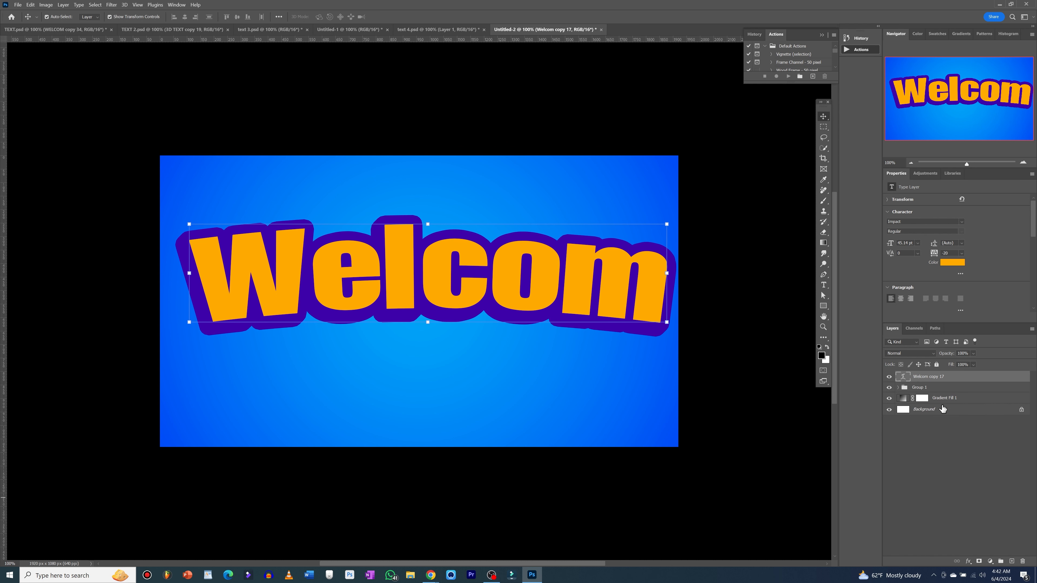
# Step: Add a Color Overlay effect to Welcom copy 17 in orange ff8a01 and apply it
pyautogui.doubleClick(952, 380)
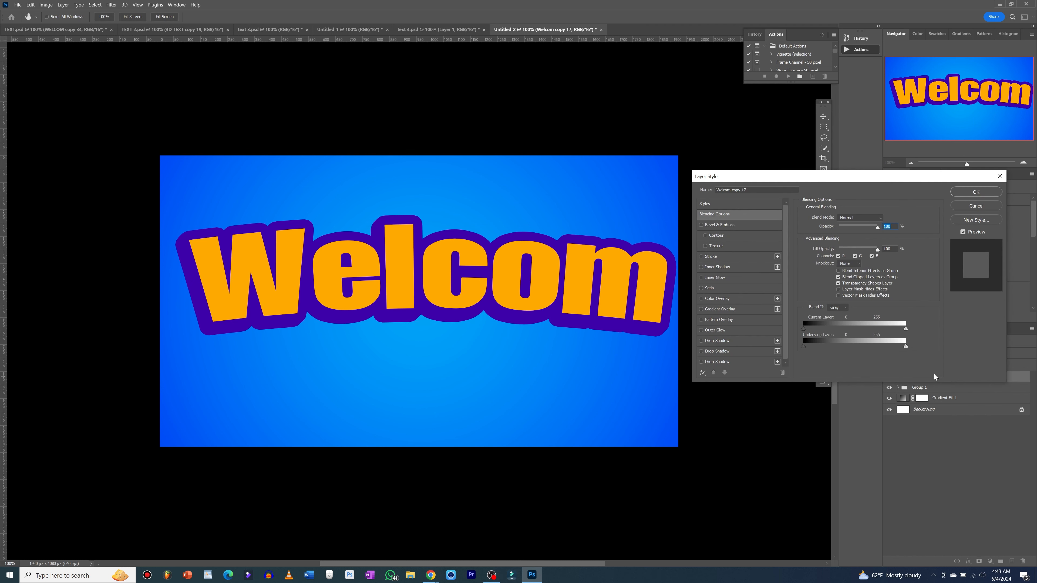
pyautogui.click(703, 300)
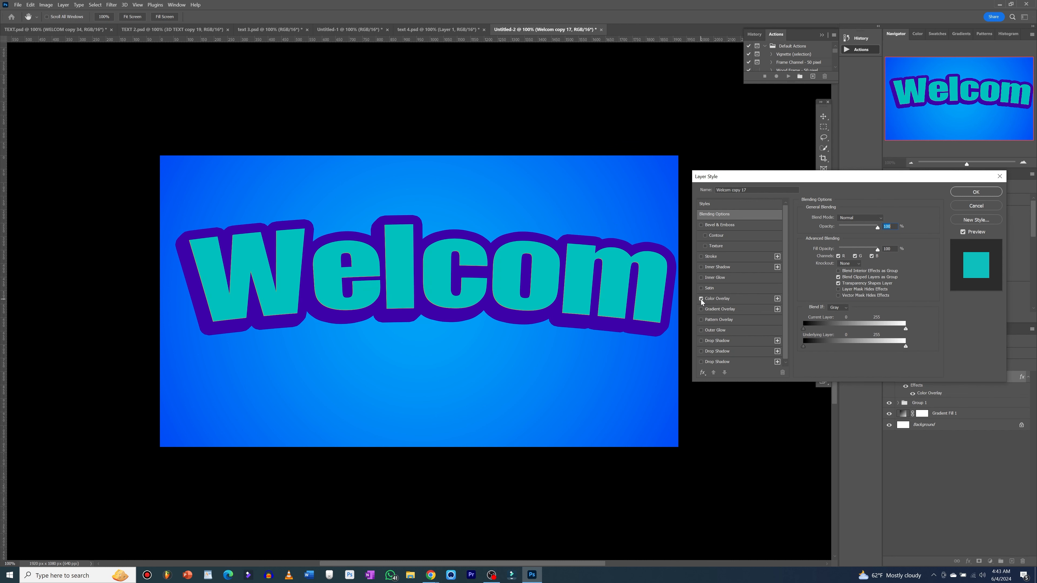
pyautogui.click(727, 298)
pyautogui.click(884, 220)
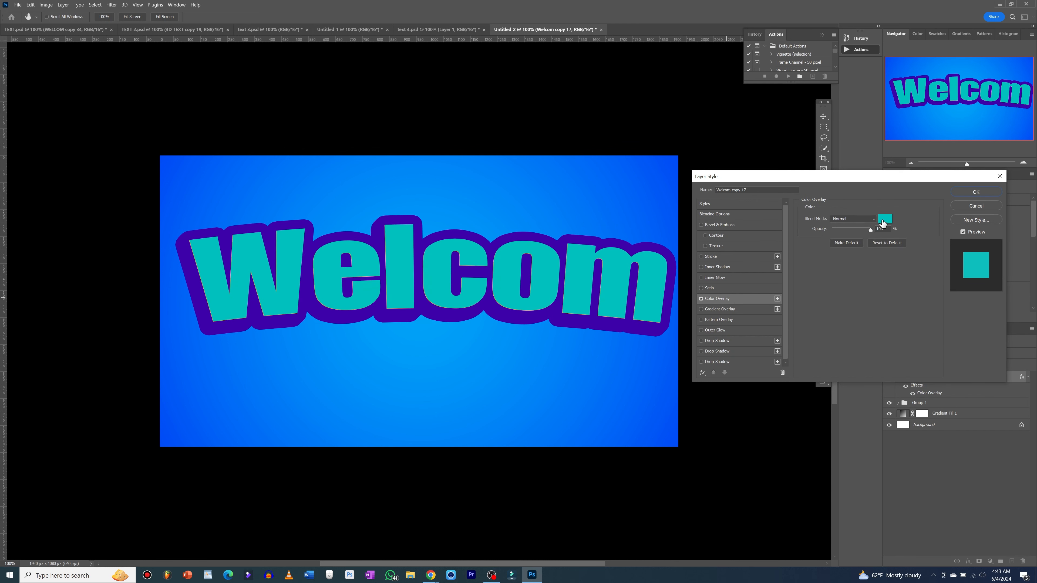
pyautogui.moveTo(795, 167); pyautogui.dragTo(796, 162)
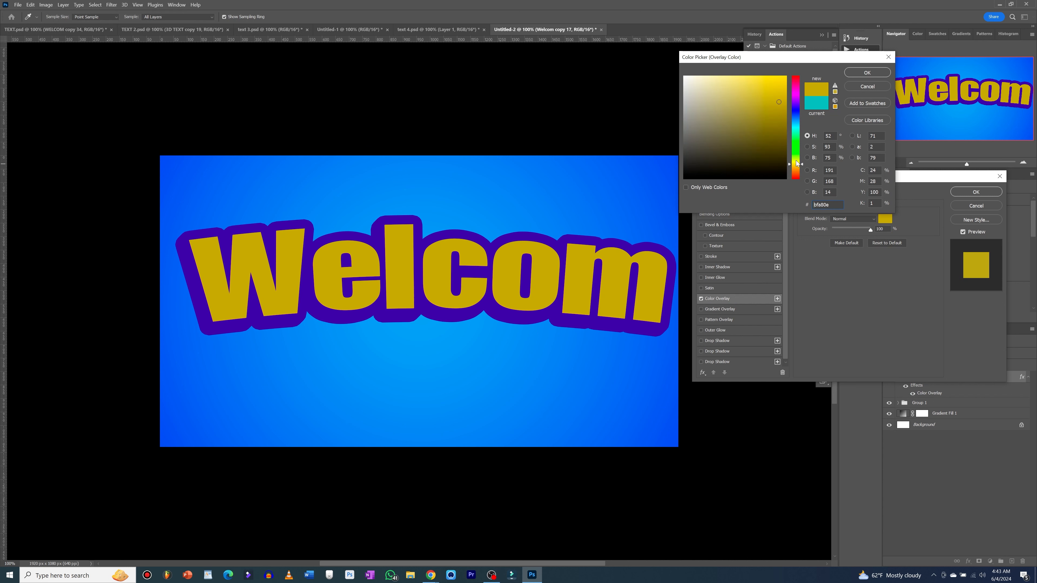
pyautogui.moveTo(778, 106); pyautogui.dragTo(786, 74)
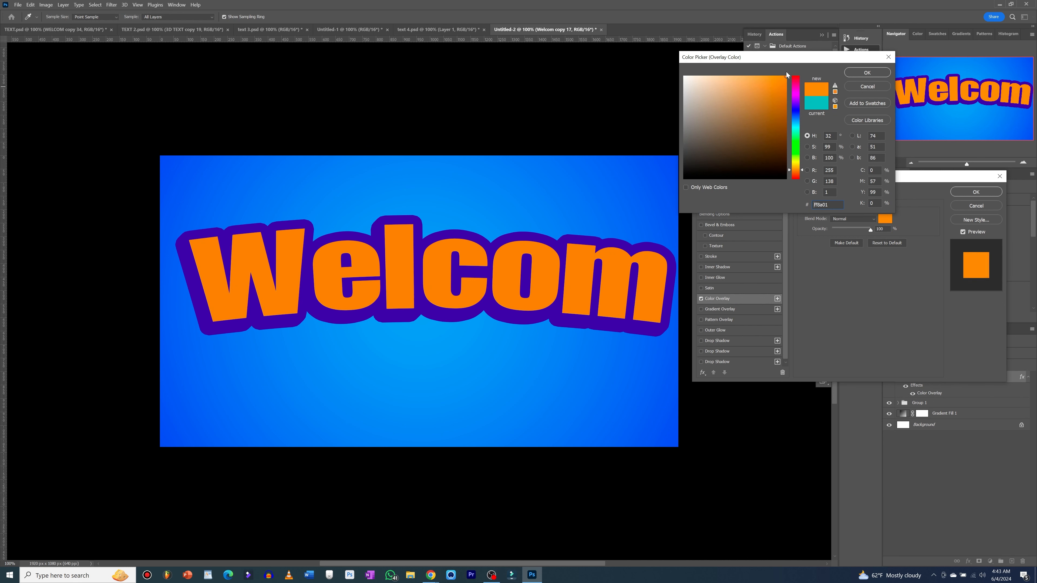
pyautogui.click(866, 73)
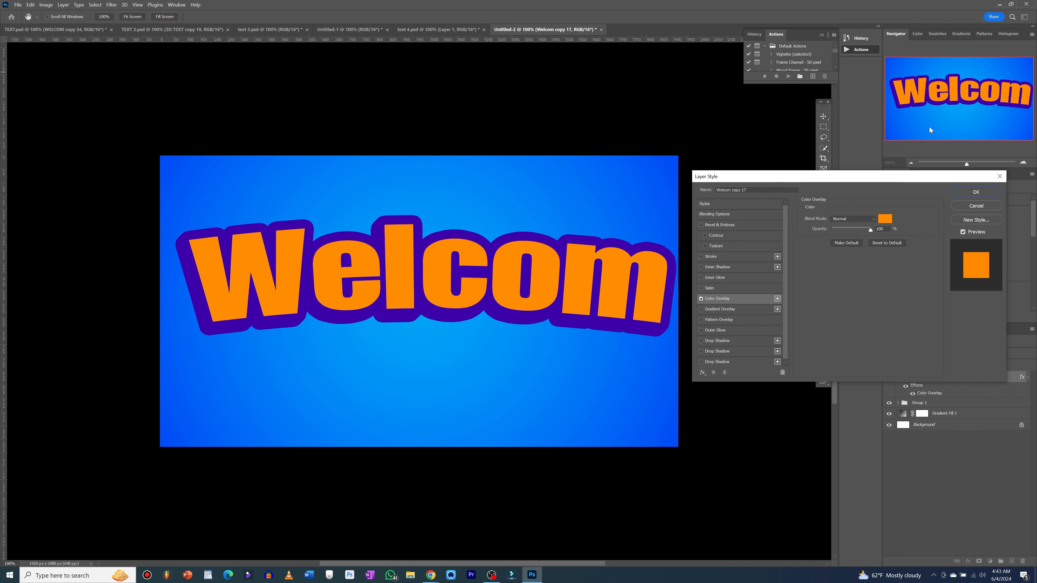
pyautogui.click(976, 191)
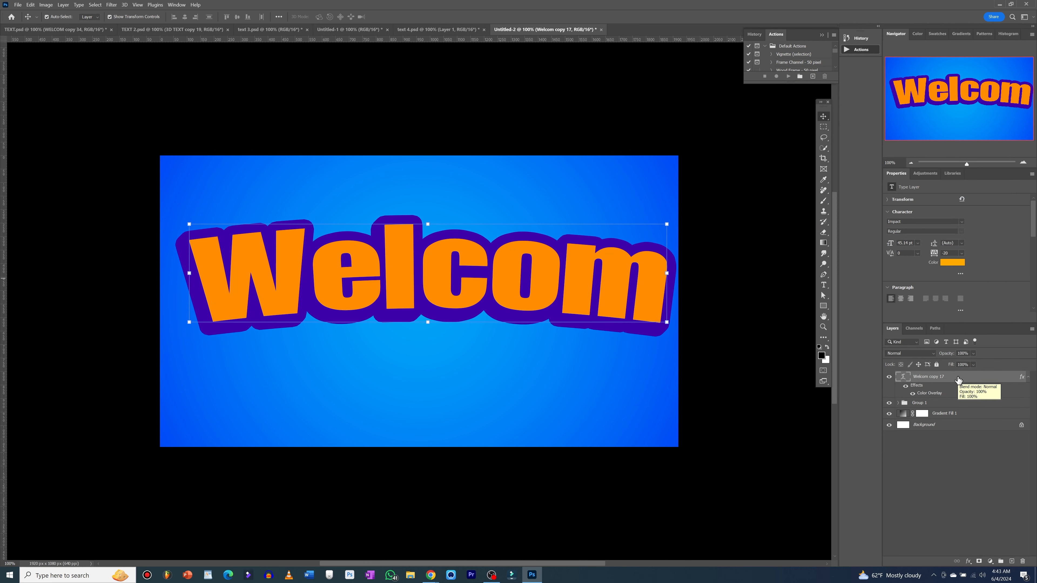
# Step: Duplicate the orange Welcom copy 17 layer and move the duplicate 1 px up and 1 px to the right
pyautogui.hotkey('ctrl', 'j')
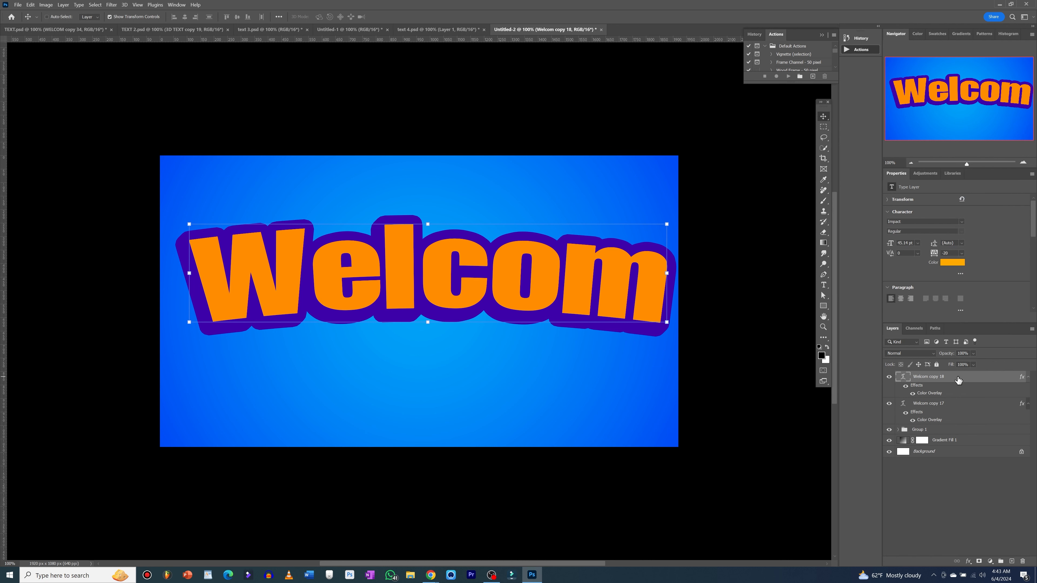
pyautogui.hotkey('ctrl', 't')
pyautogui.press('Return')
pyautogui.hotkey('ctrl', 't')
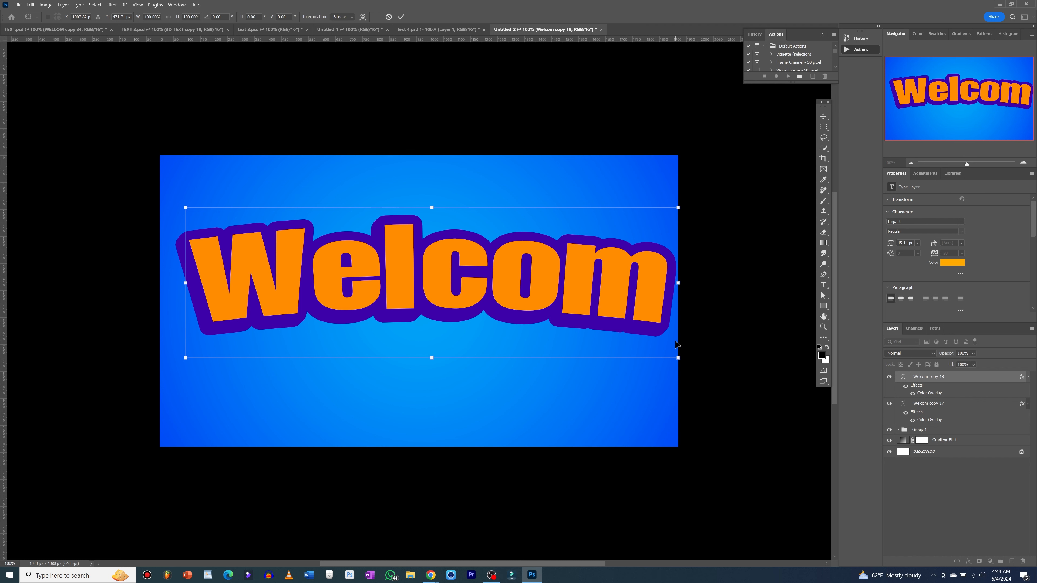
pyautogui.press('Up')
pyautogui.press('Right')
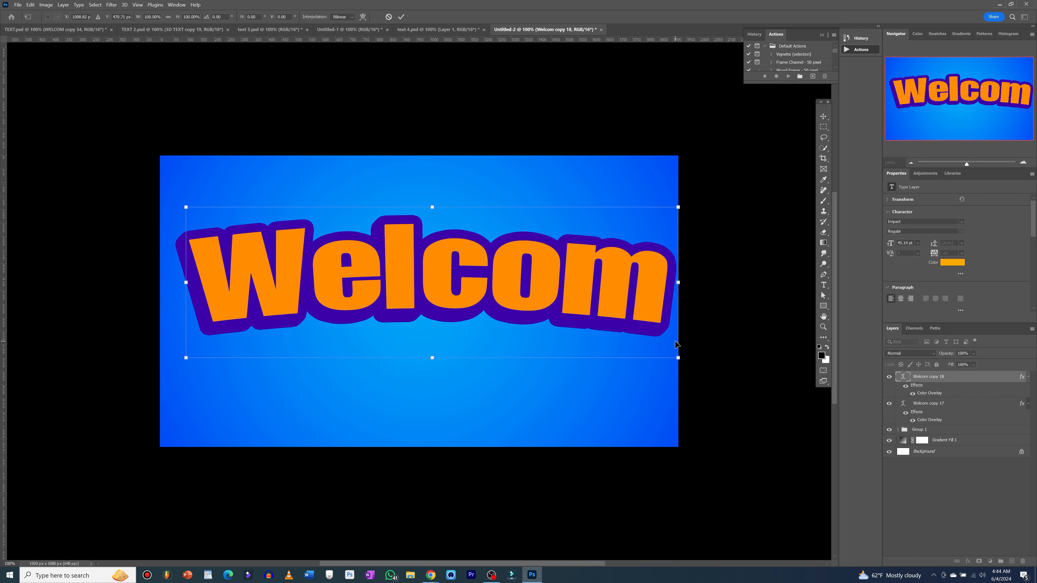
pyautogui.press('Return')
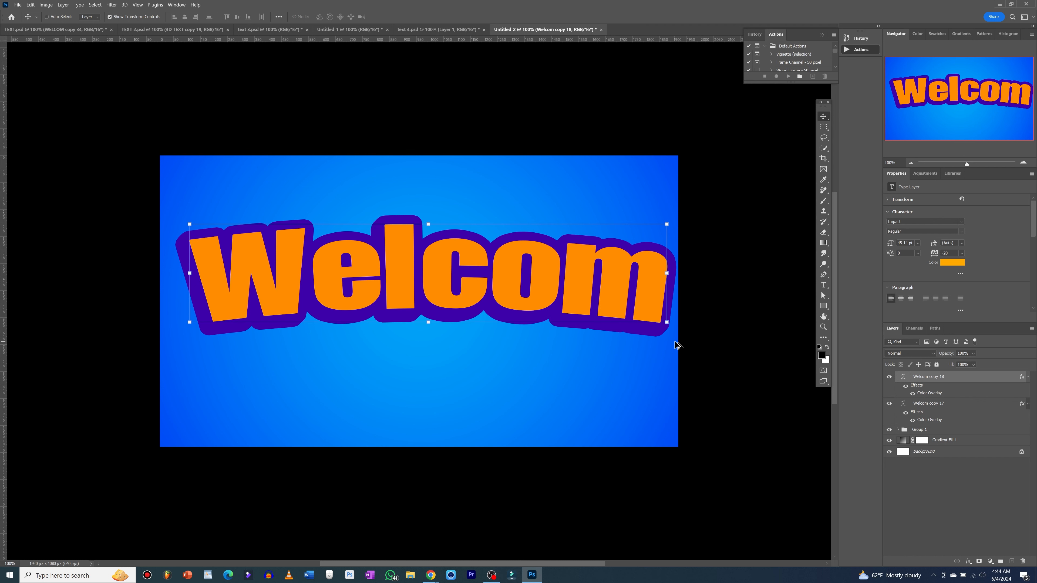
# Step: Keep duplicating the top orange Welcom layer, offsetting each duplicate 1 px up or right, until the stack reaches Welcom copy 29
pyautogui.hotkey('alt', 'Up')
pyautogui.hotkey('alt', 'Right')
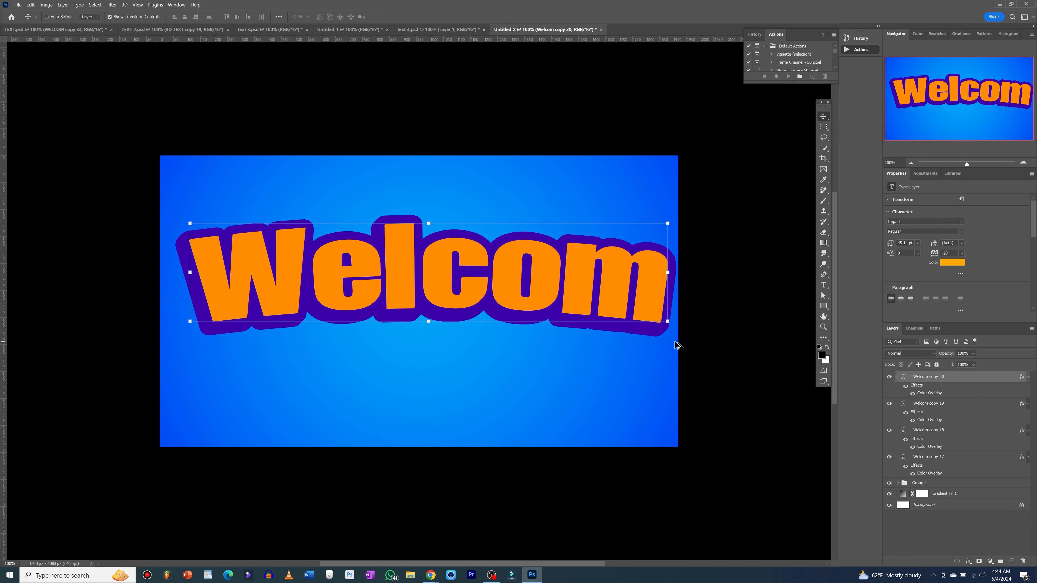
pyautogui.hotkey('alt', 'Up')
pyautogui.hotkey('alt', 'Right')
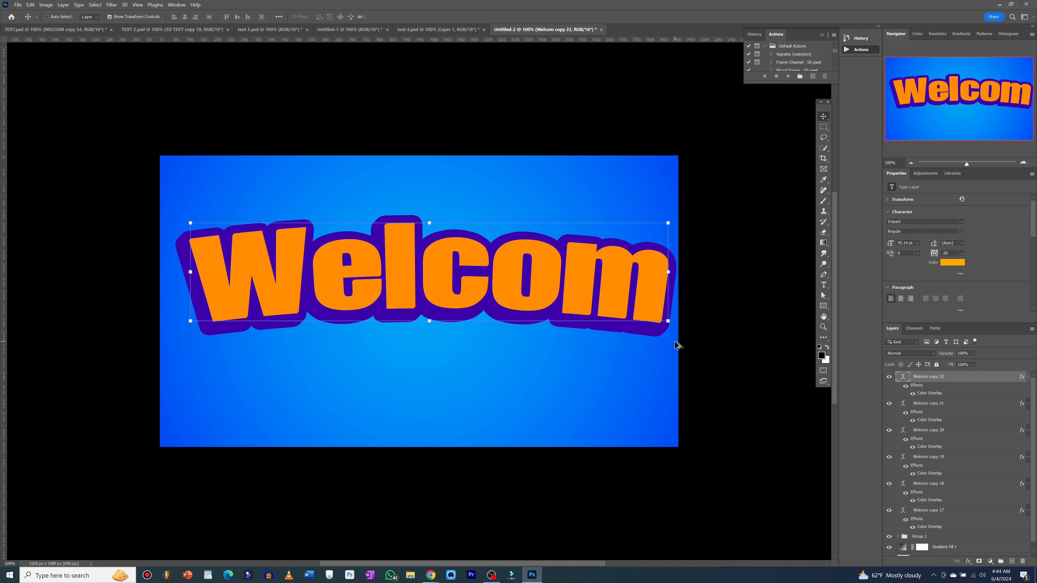
pyautogui.hotkey('alt', 'Up')
pyautogui.hotkey('alt', 'Right')
pyautogui.hotkey('alt', 'Up')
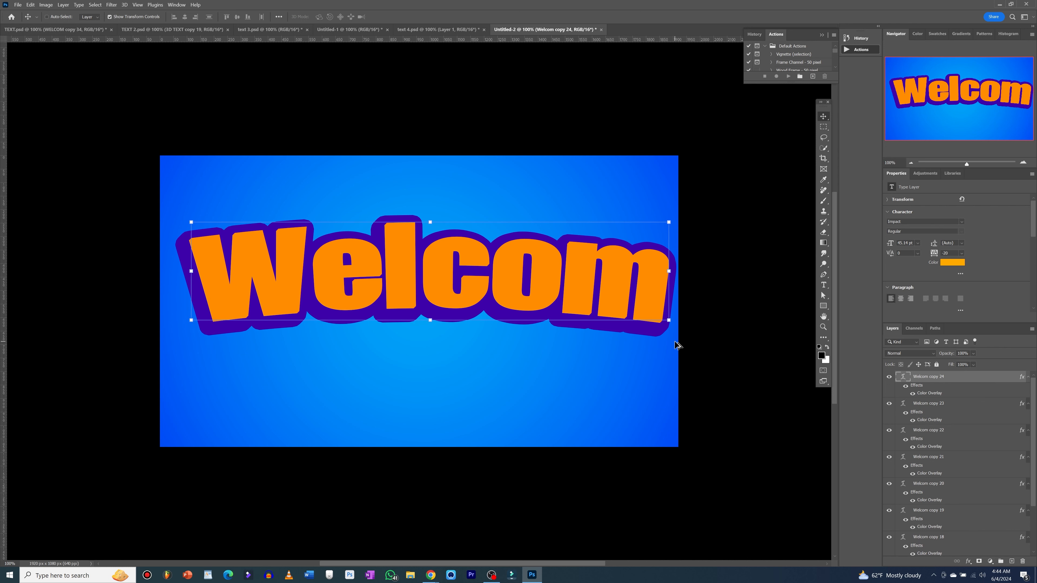
pyautogui.hotkey('alt', 'Right')
pyautogui.hotkey('alt', 'Up')
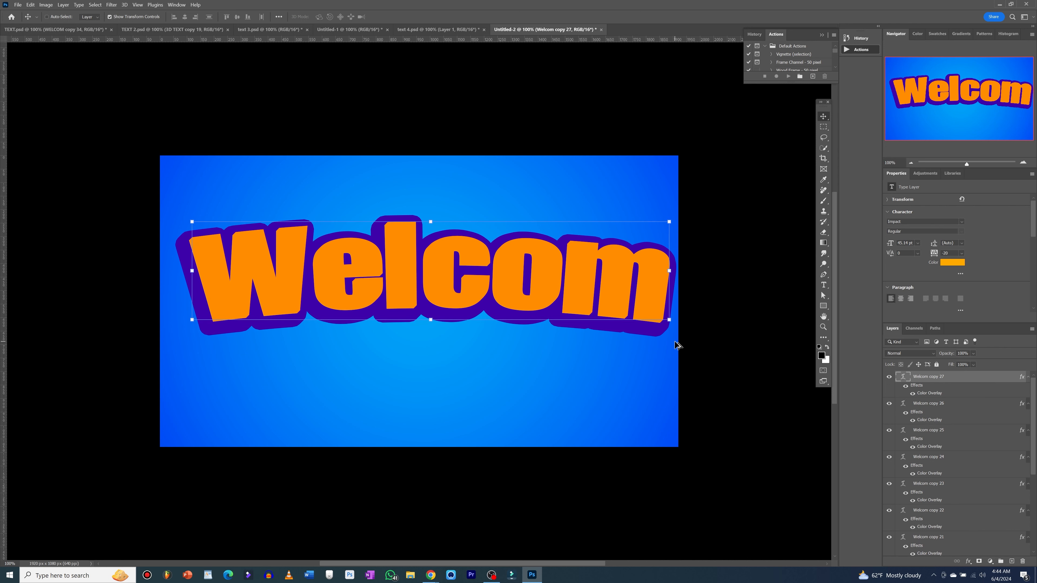
pyautogui.hotkey('alt', 'Right')
pyautogui.hotkey('alt', 'Up')
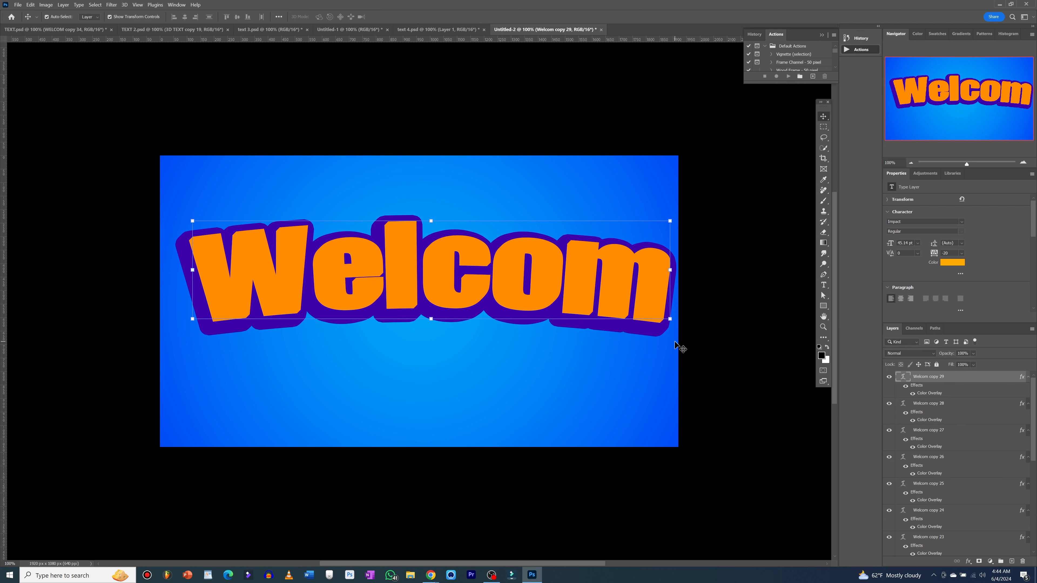
# Step: Group the orange text layers from Welcom copy 28 down to Welcom copy 17, leaving Welcom copy 29 outside the group
pyautogui.click(948, 405)
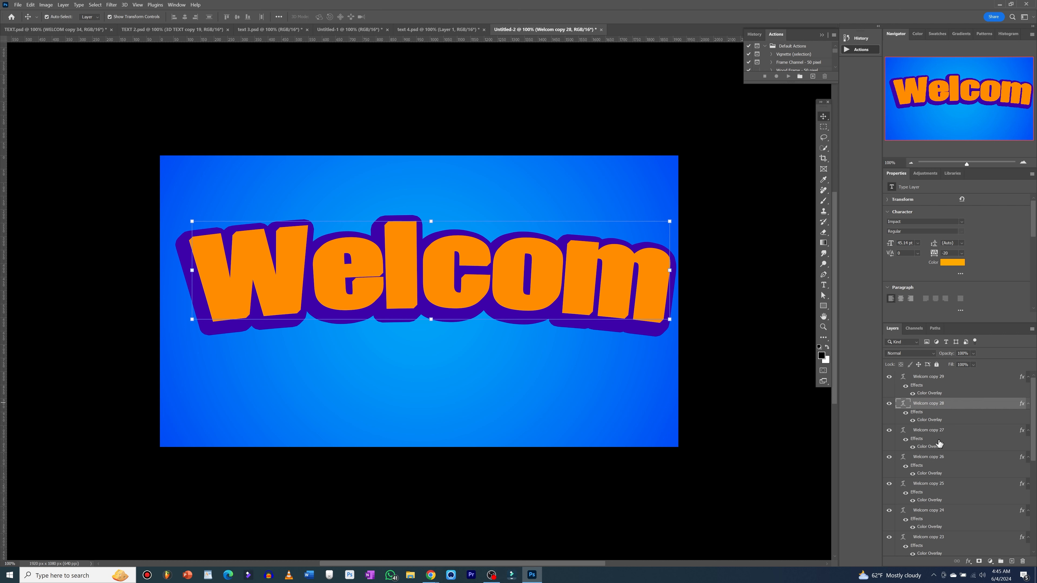
pyautogui.scroll(-5, 938, 444)
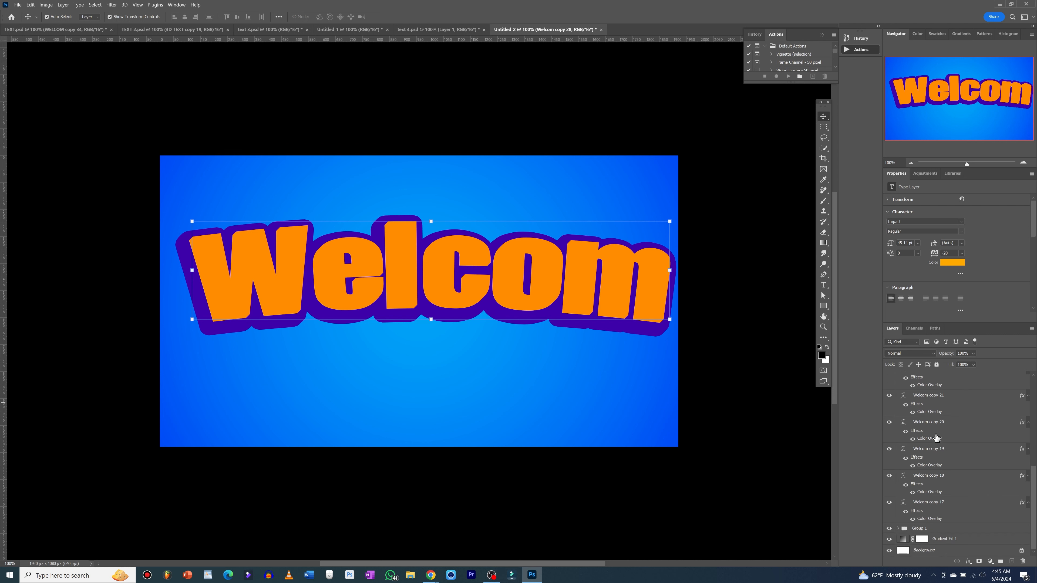
pyautogui.keyDown('shift'); pyautogui.click(948, 505); pyautogui.keyUp('shift')
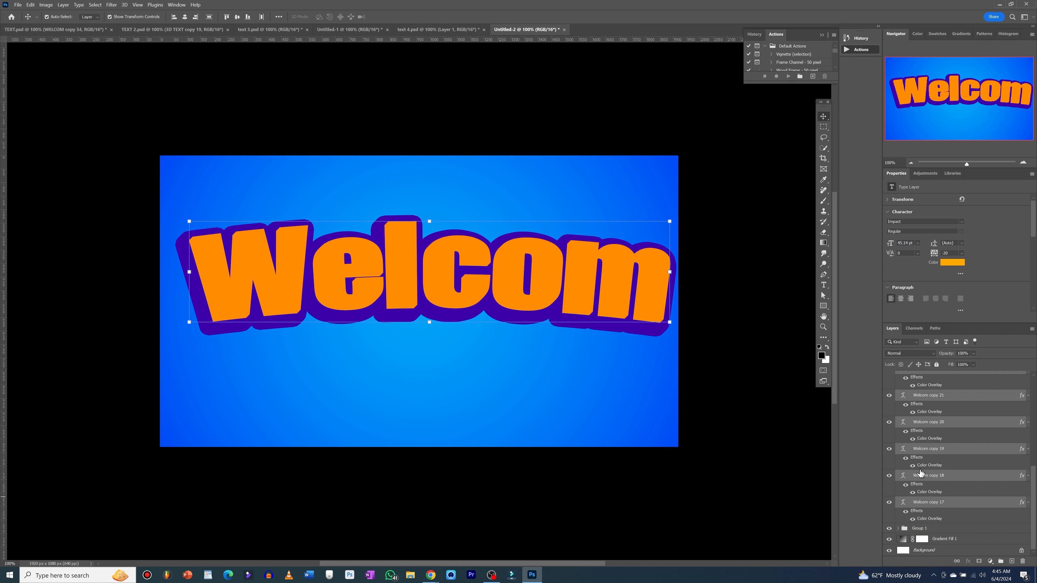
pyautogui.hotkey('ctrl', 'g')
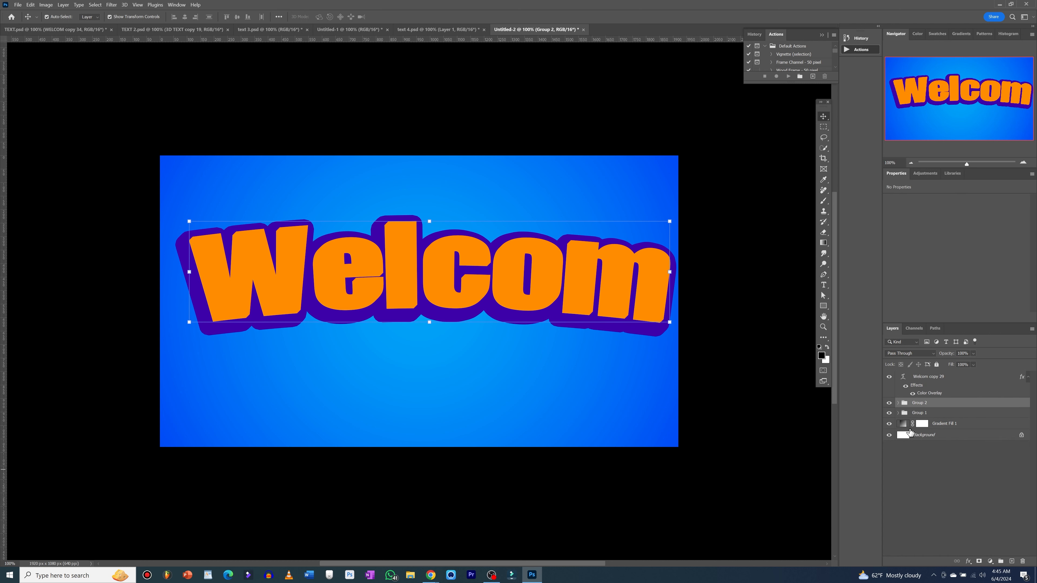
# Step: Clear the layer style from the ungrouped Welcom copy 29 layer
pyautogui.click(934, 380)
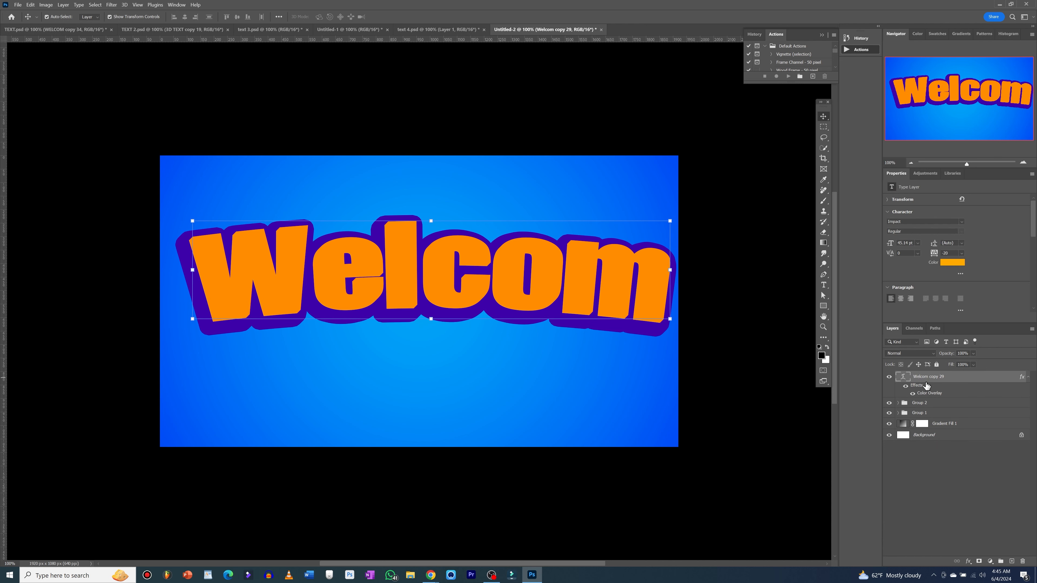
pyautogui.rightClick(916, 386)
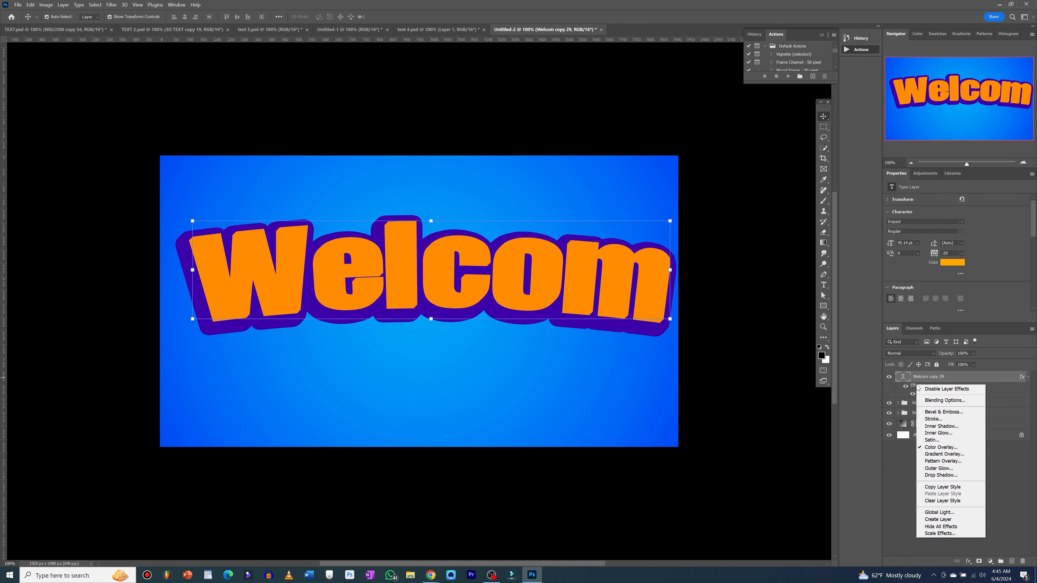
pyautogui.click(931, 501)
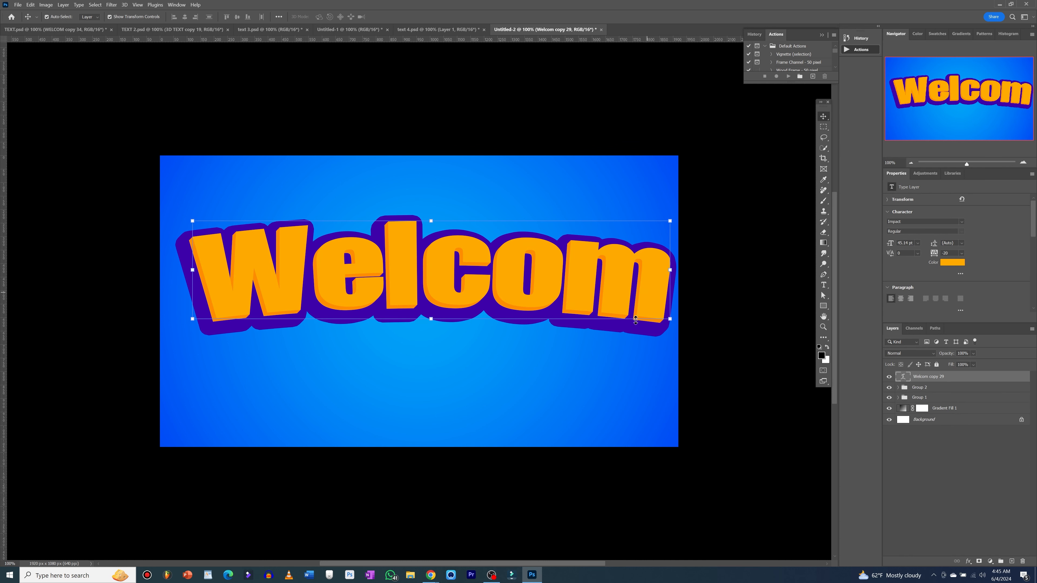
# Step: Add a linear orange-to-yellow Gradient Overlay at 90° and 150% scale to Welcom copy 29, keeping the orange stop's colour
pyautogui.doubleClick(954, 377)
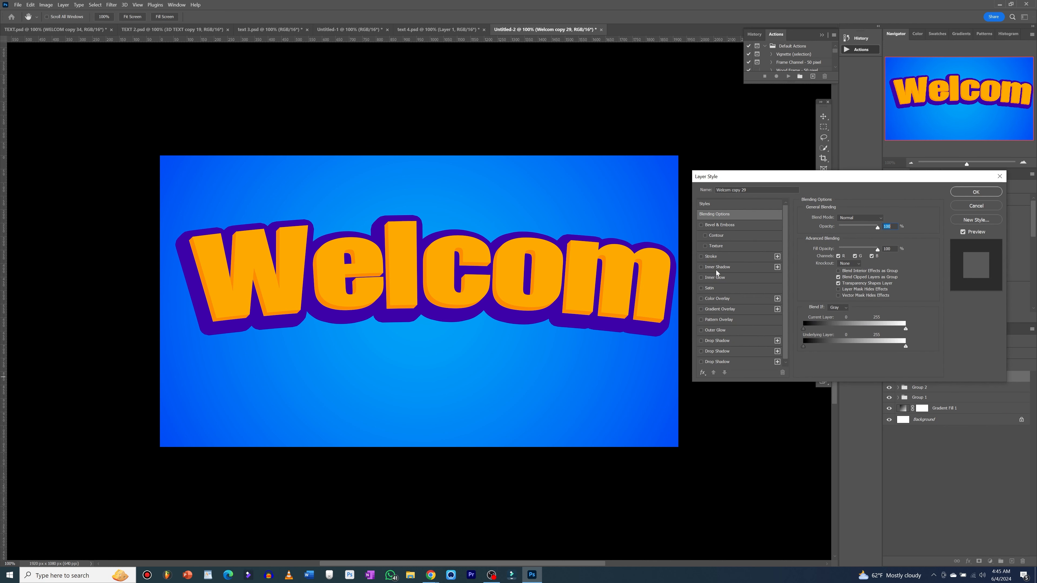
pyautogui.click(702, 309)
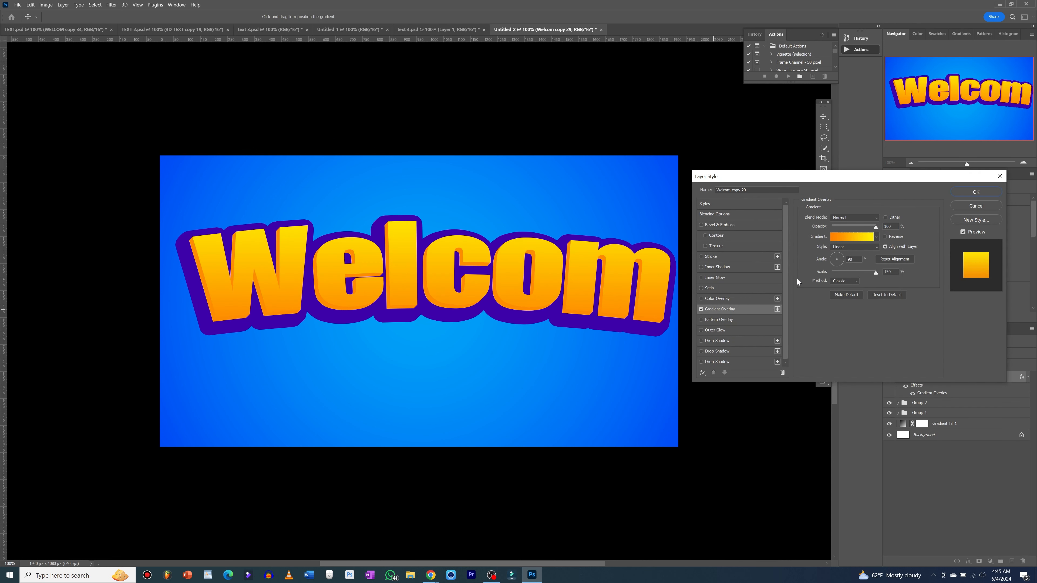
pyautogui.click(835, 238)
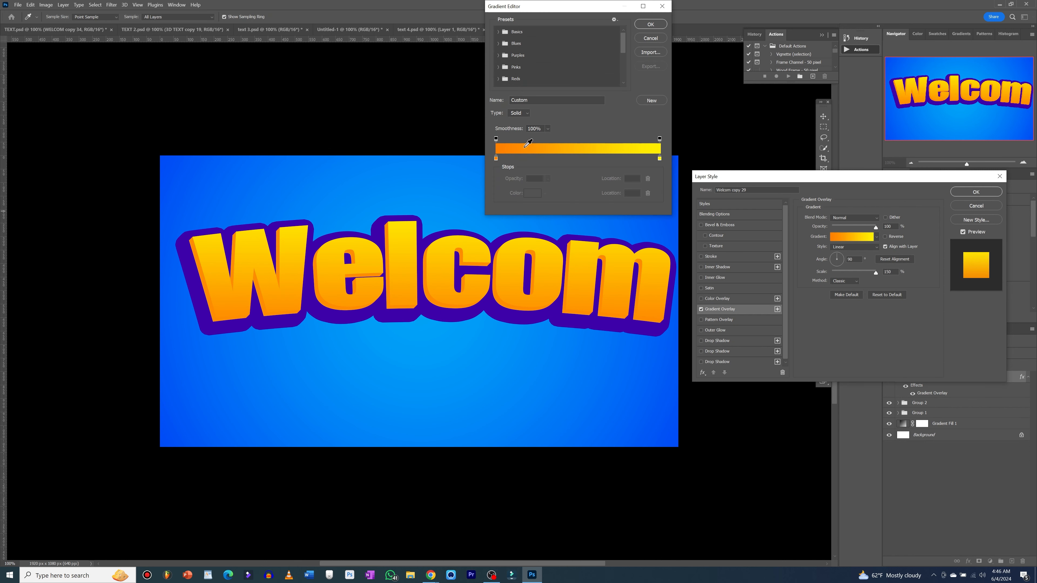
pyautogui.doubleClick(495, 158)
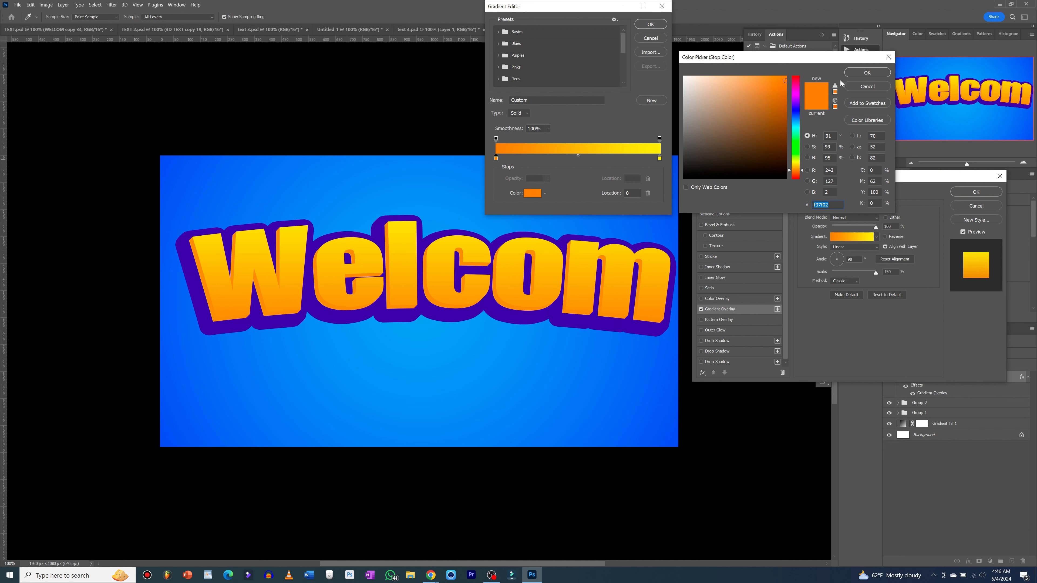
pyautogui.click(868, 74)
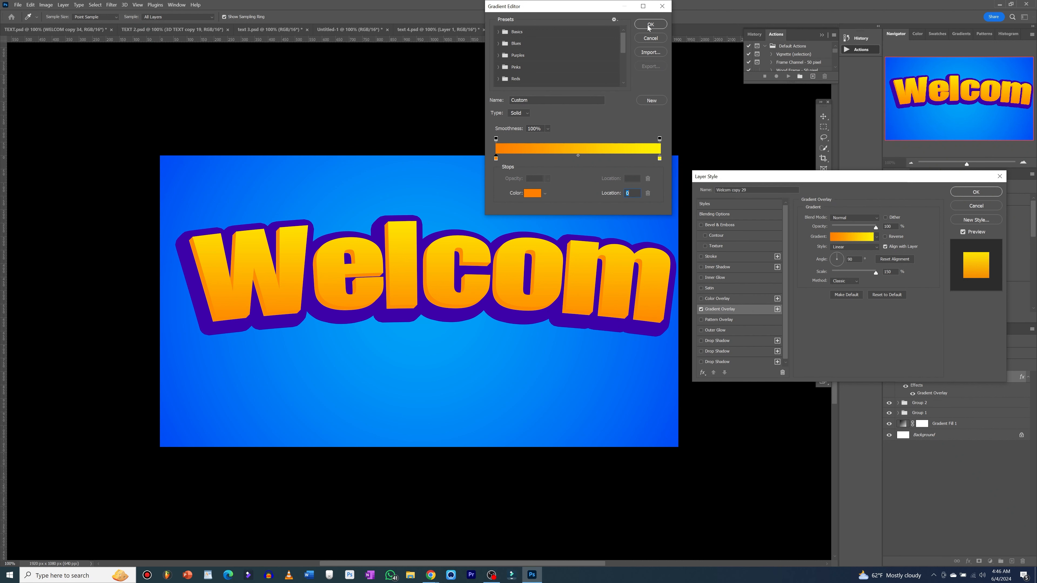
pyautogui.click(649, 25)
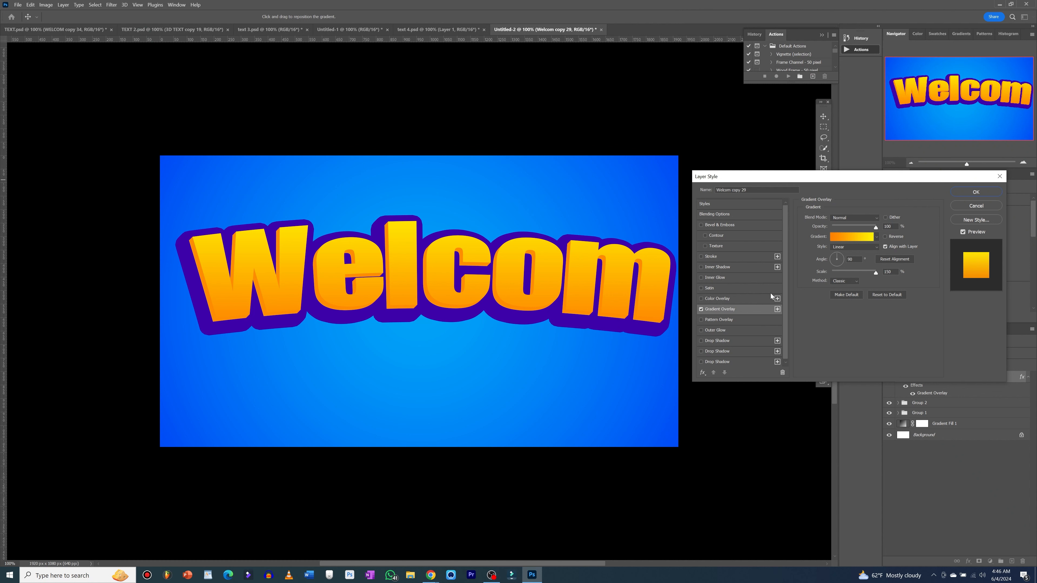
# Step: Add a white Inner Shadow to Welcom copy 29 with choke 16% and size 13 px
pyautogui.click(701, 267)
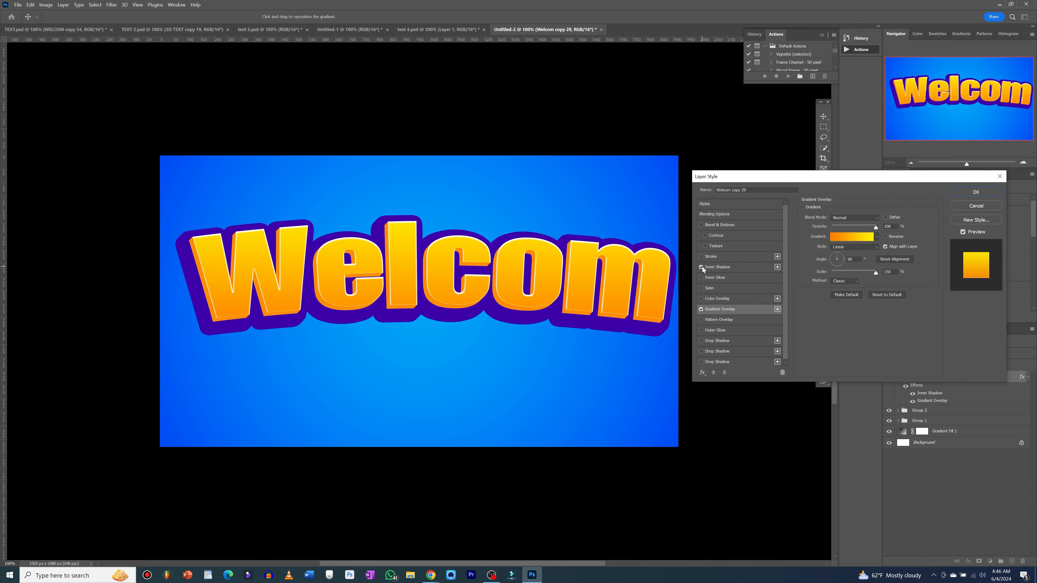
pyautogui.click(720, 266)
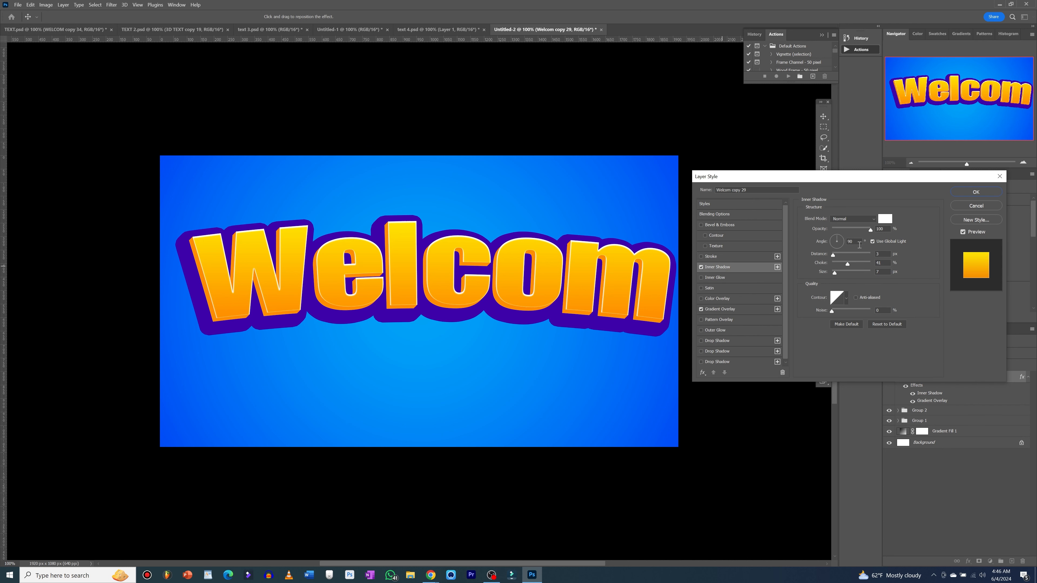
pyautogui.click(837, 264)
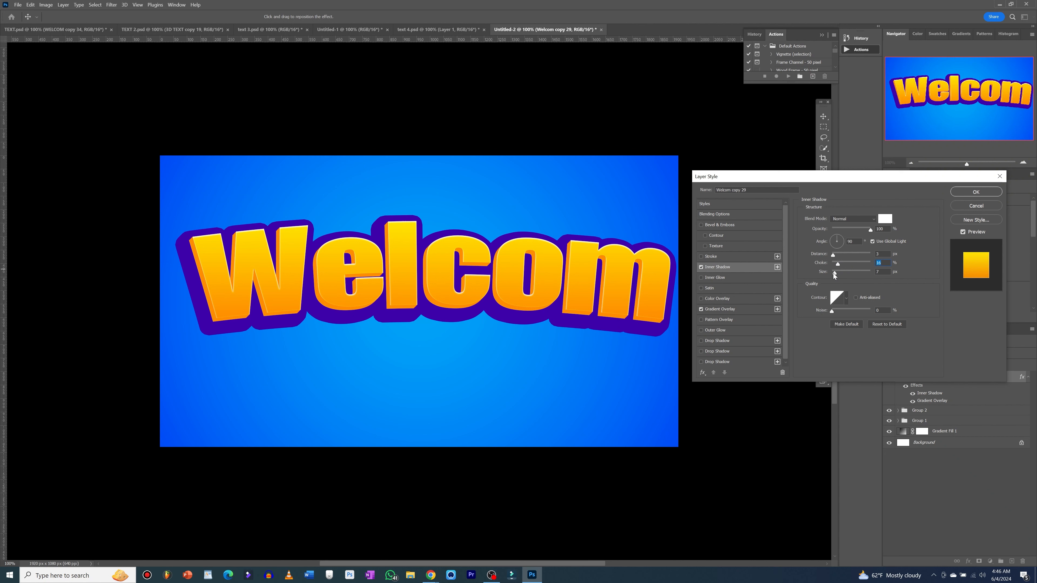
pyautogui.moveTo(833, 273); pyautogui.dragTo(836, 273)
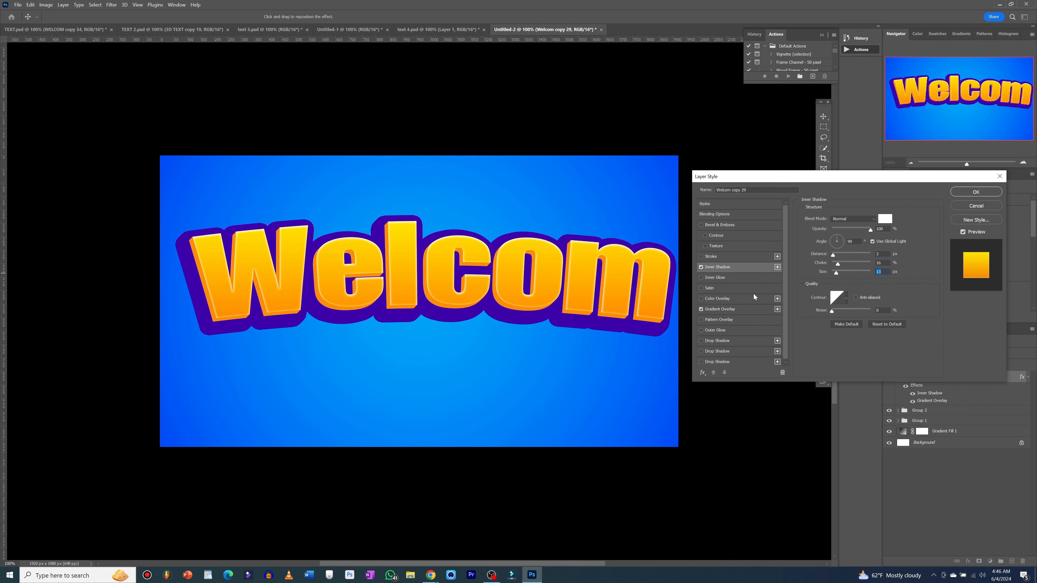
# Step: Add a Drop Shadow to Welcom copy 29, apply the layer style and deselect the text
pyautogui.click(701, 361)
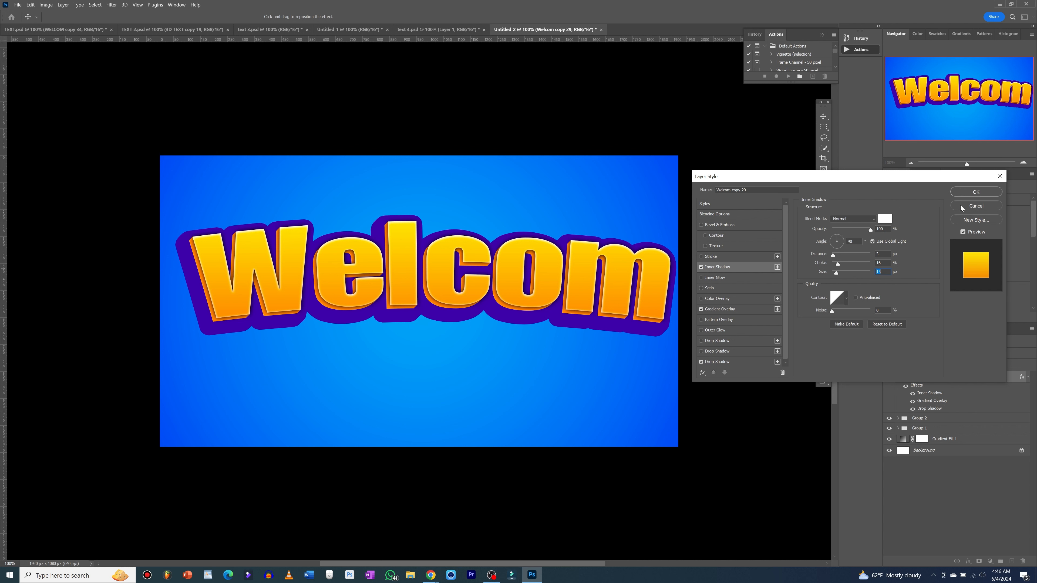
pyautogui.click(968, 190)
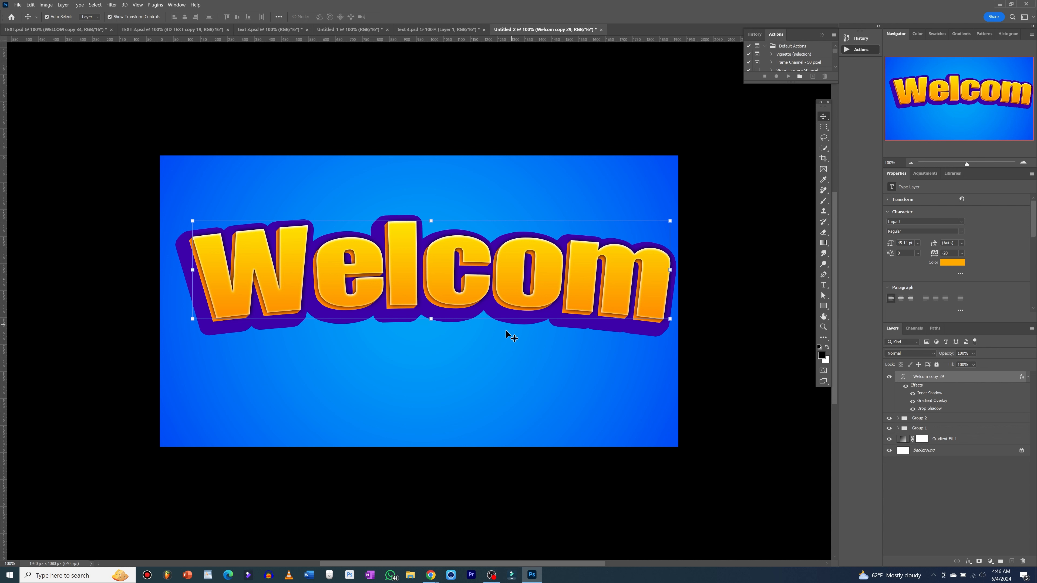
pyautogui.click(494, 340)
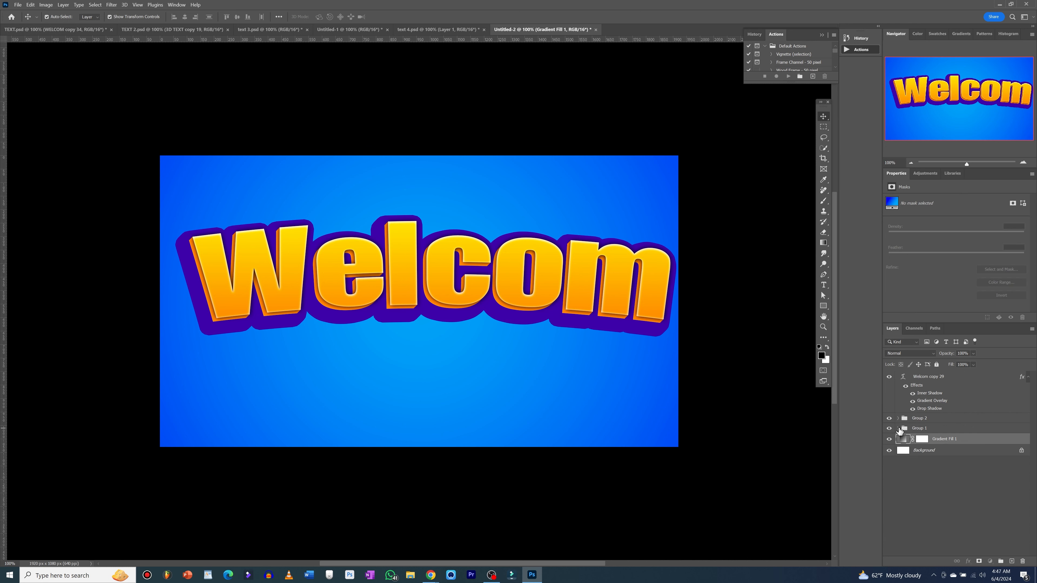
# Step: Expand Group 1 and place its topmost layer, Welcom copy 16, in a new nested group
pyautogui.click(898, 428)
pyautogui.click(929, 440)
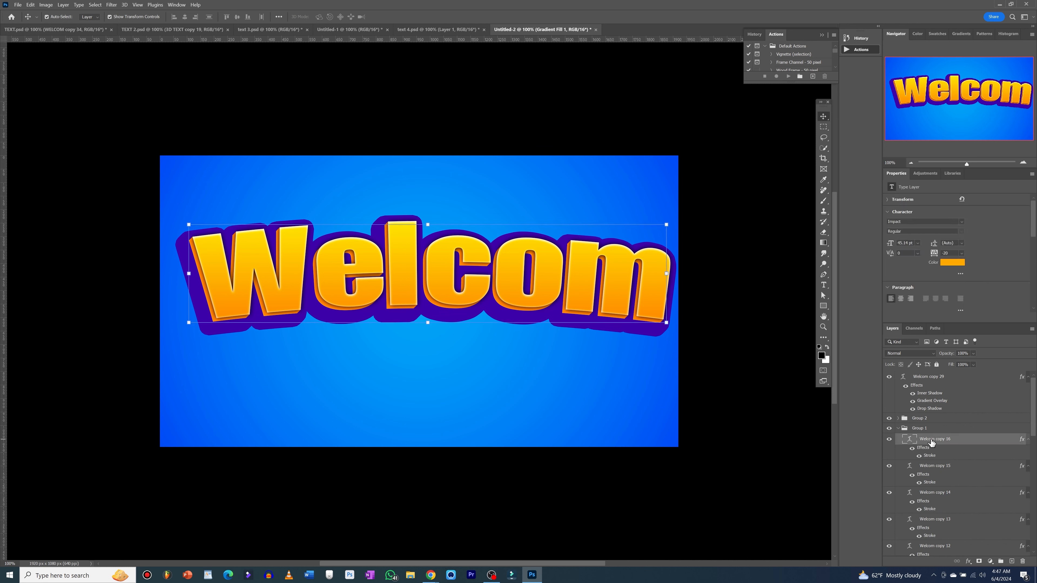
pyautogui.moveTo(929, 442); pyautogui.dragTo(1001, 563)
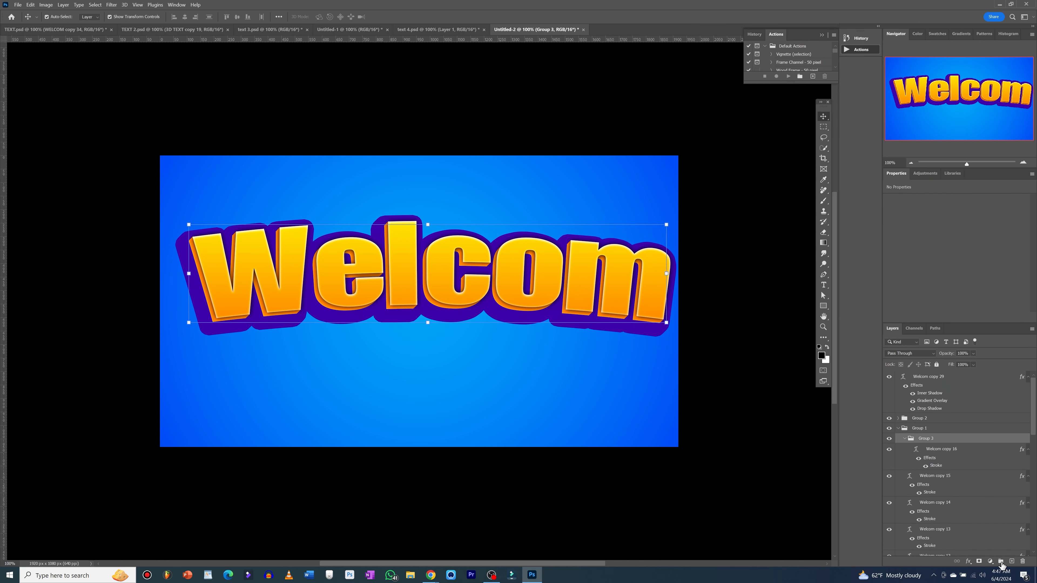
# Step: Add a Color Overlay effect in cyan 01ccff to the nested group holding Welcom copy 16
pyautogui.doubleClick(965, 440)
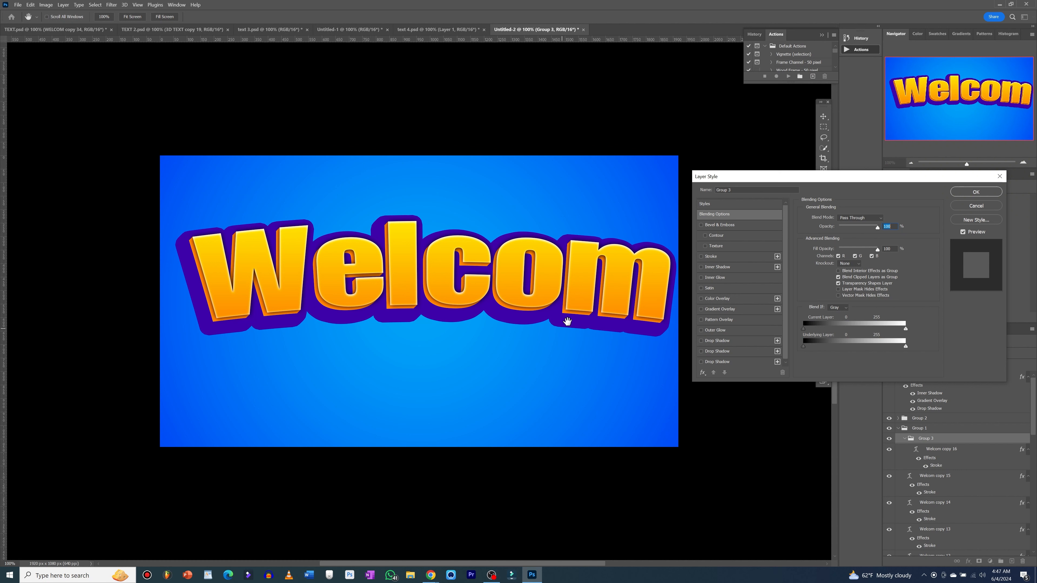
pyautogui.click(701, 299)
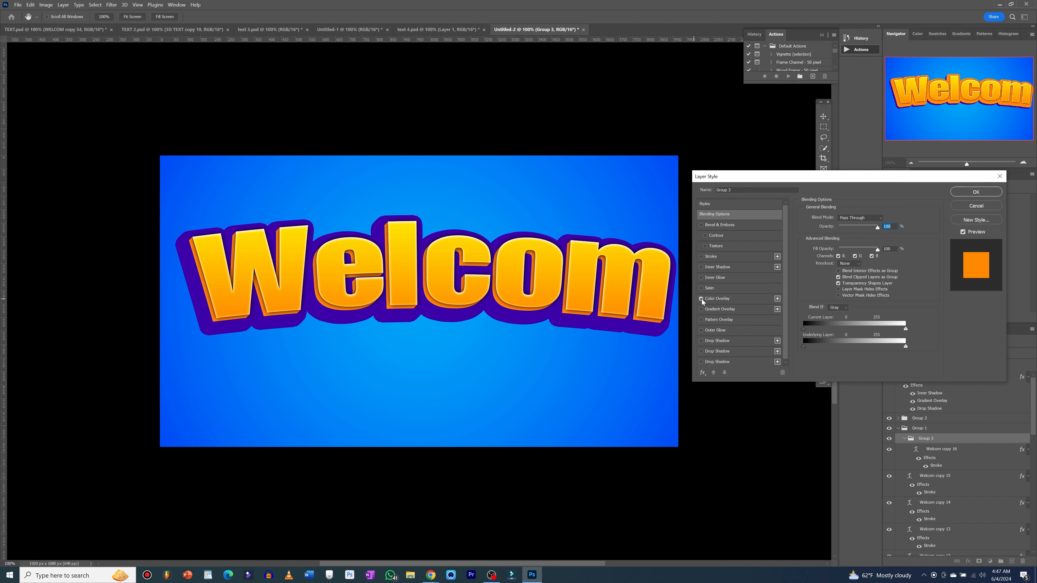
pyautogui.click(722, 300)
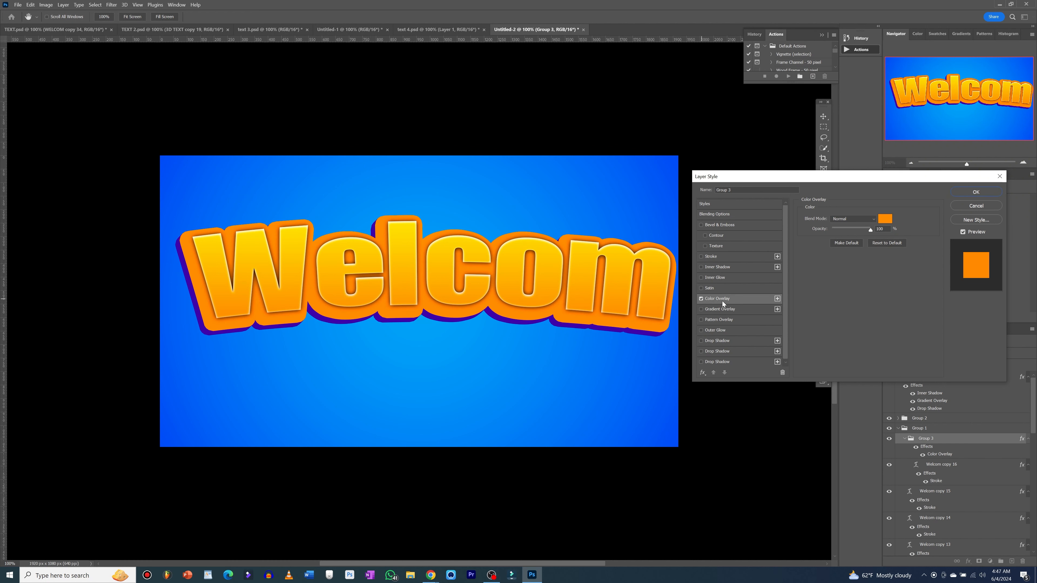
pyautogui.click(884, 219)
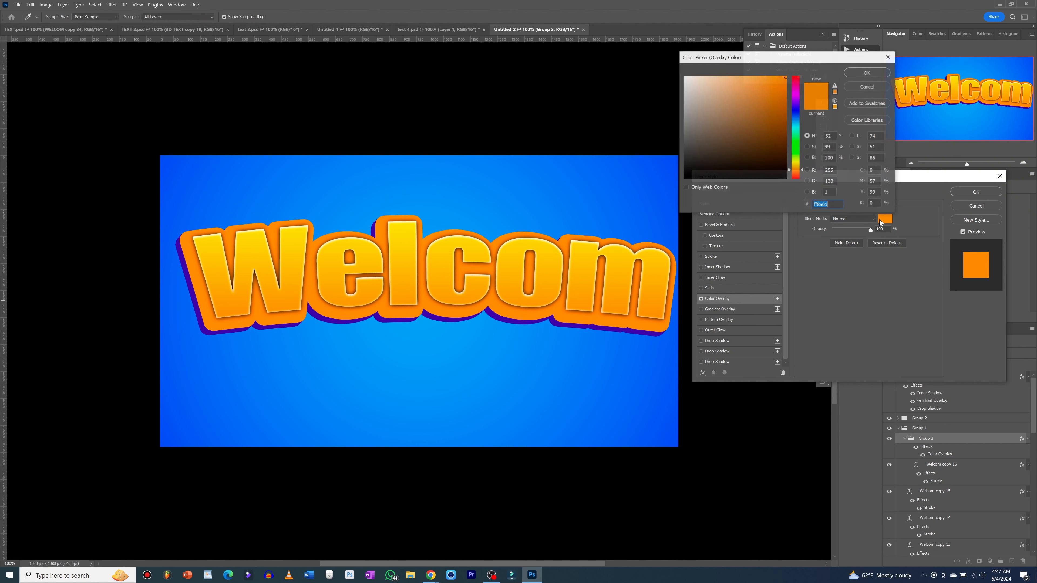
pyautogui.click(798, 123)
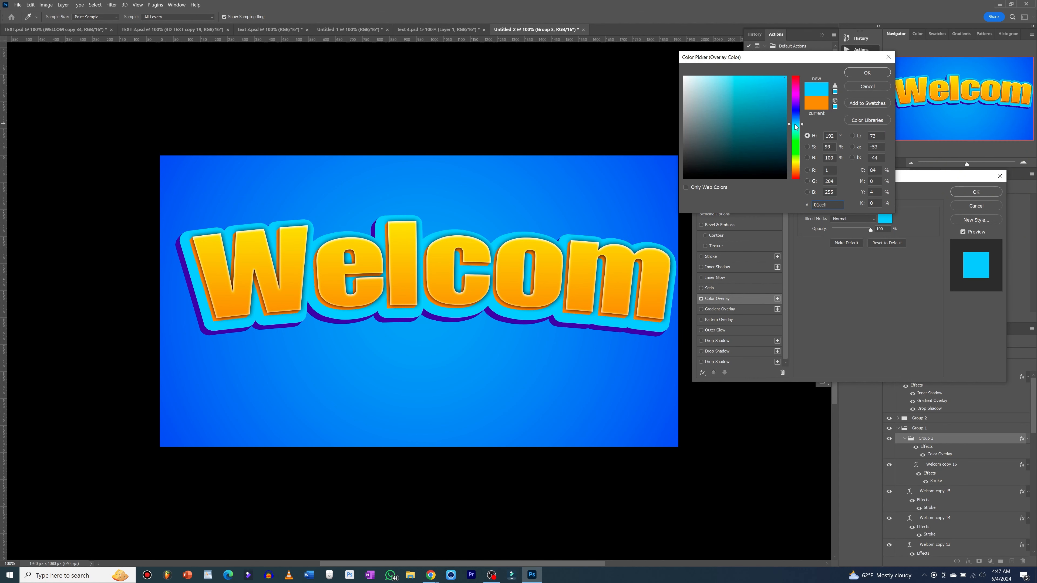
pyautogui.click(862, 75)
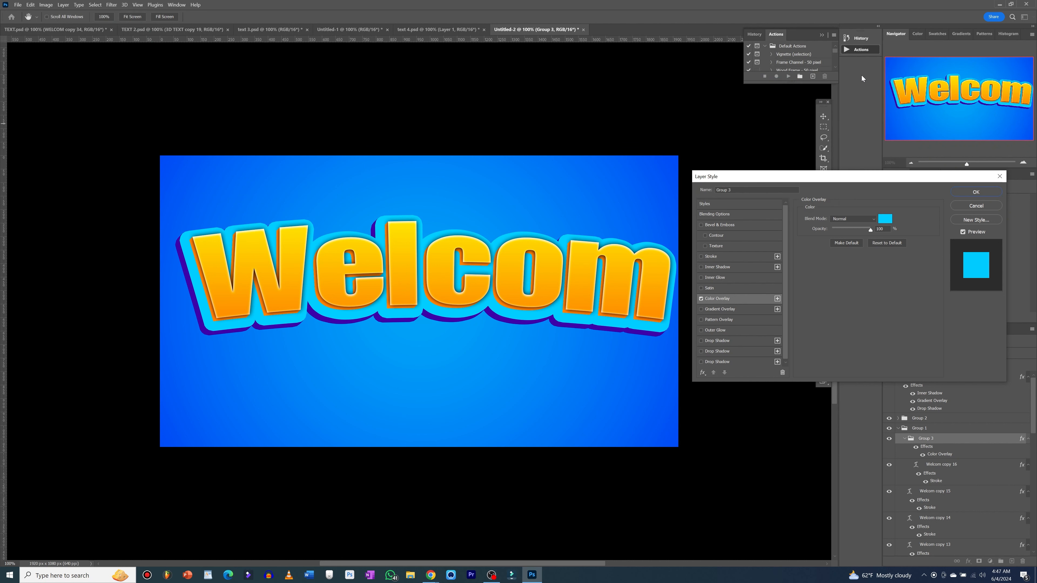
# Step: Give Group 3 a white Inner Shadow with choke 22% and increased size, plus a black Drop Shadow, and apply the styles
pyautogui.click(701, 267)
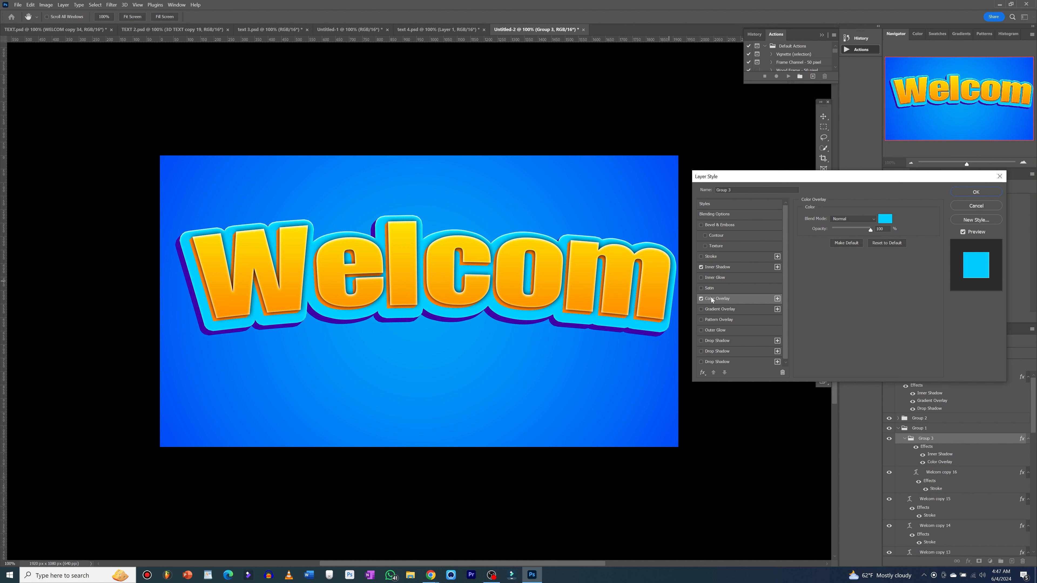
pyautogui.click(727, 268)
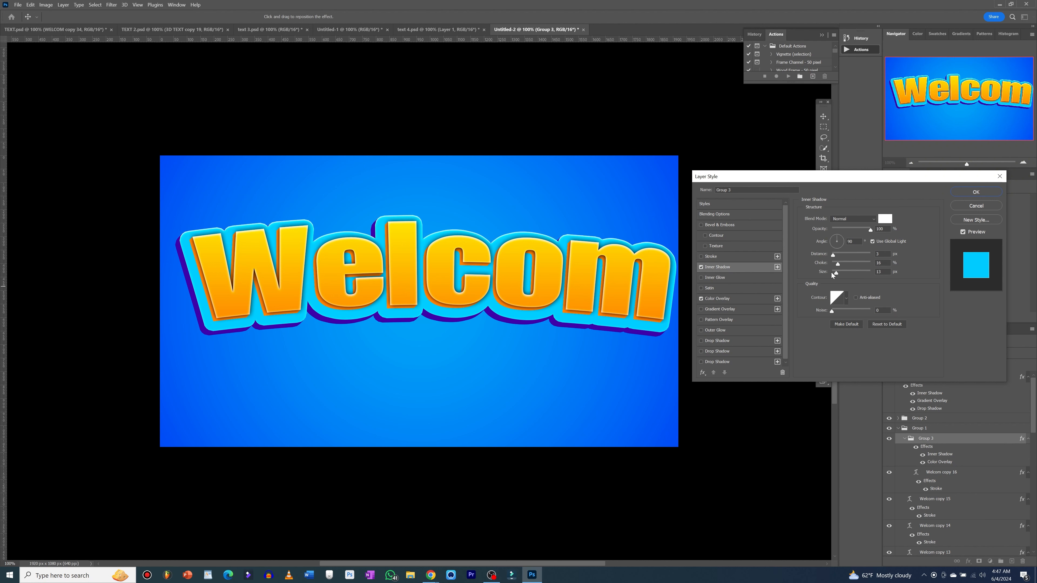
pyautogui.moveTo(833, 272); pyautogui.dragTo(840, 263)
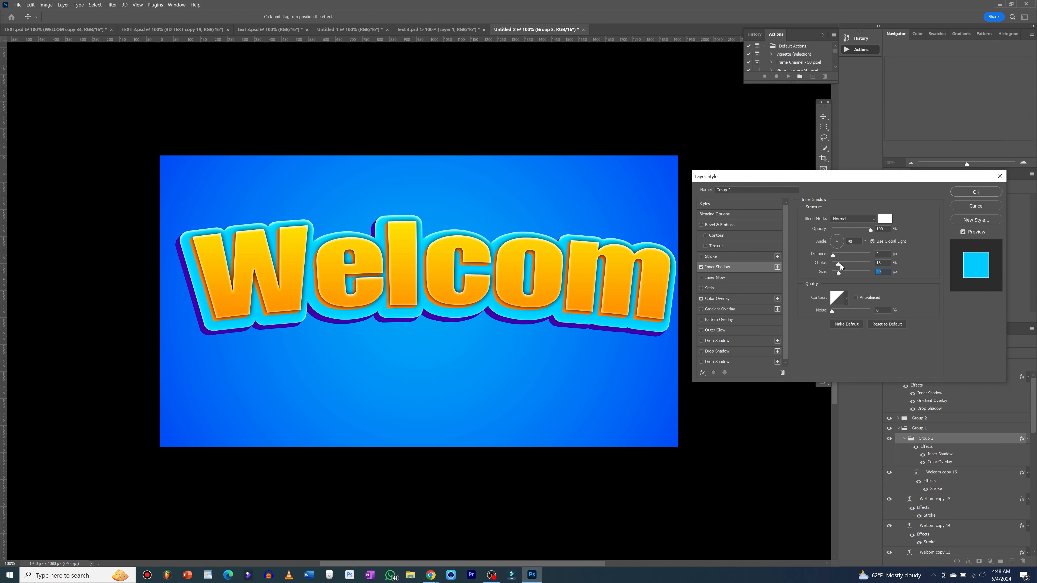
pyautogui.click(840, 264)
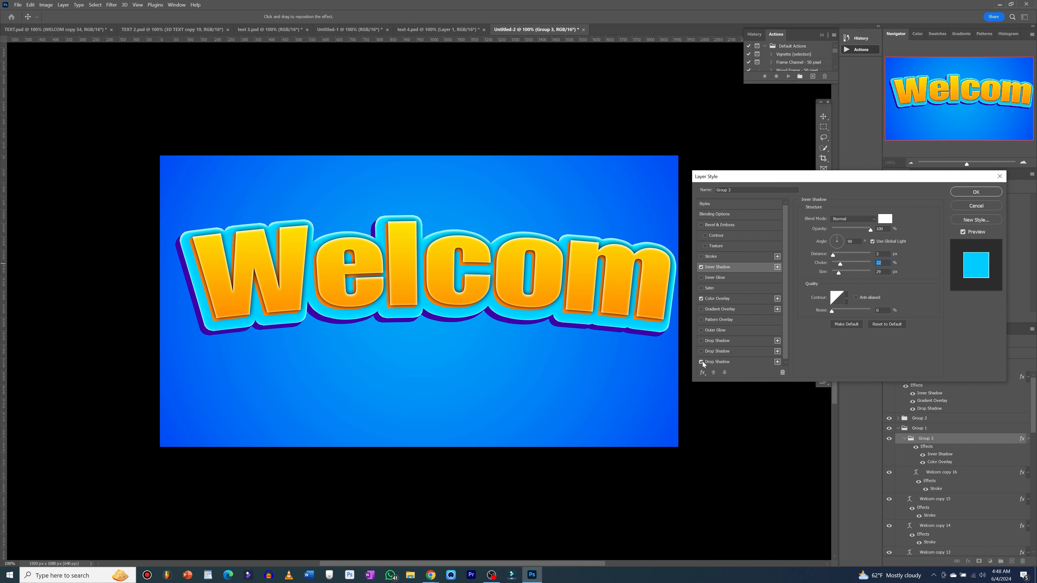
pyautogui.click(731, 361)
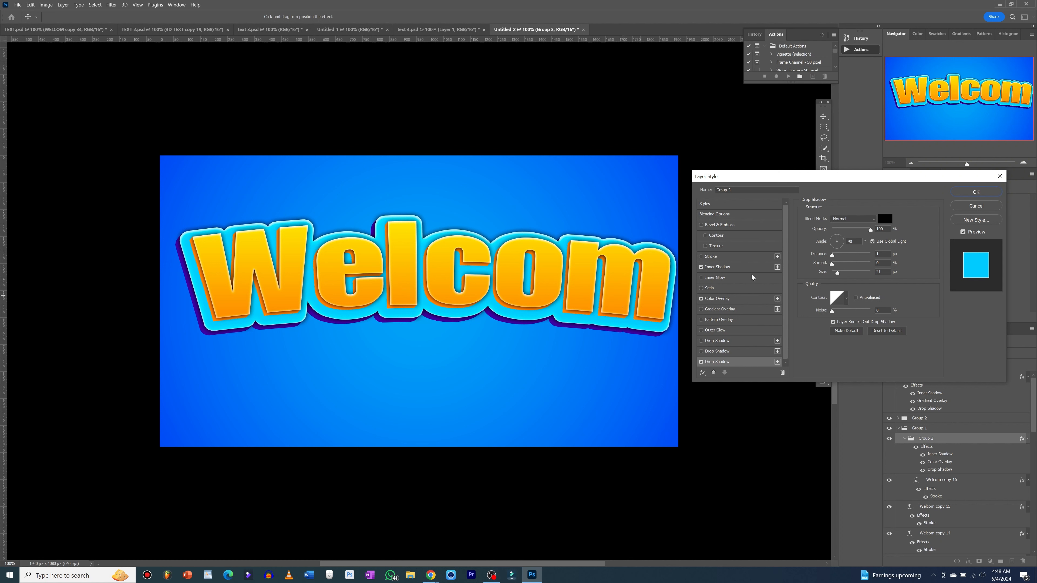
pyautogui.click(975, 192)
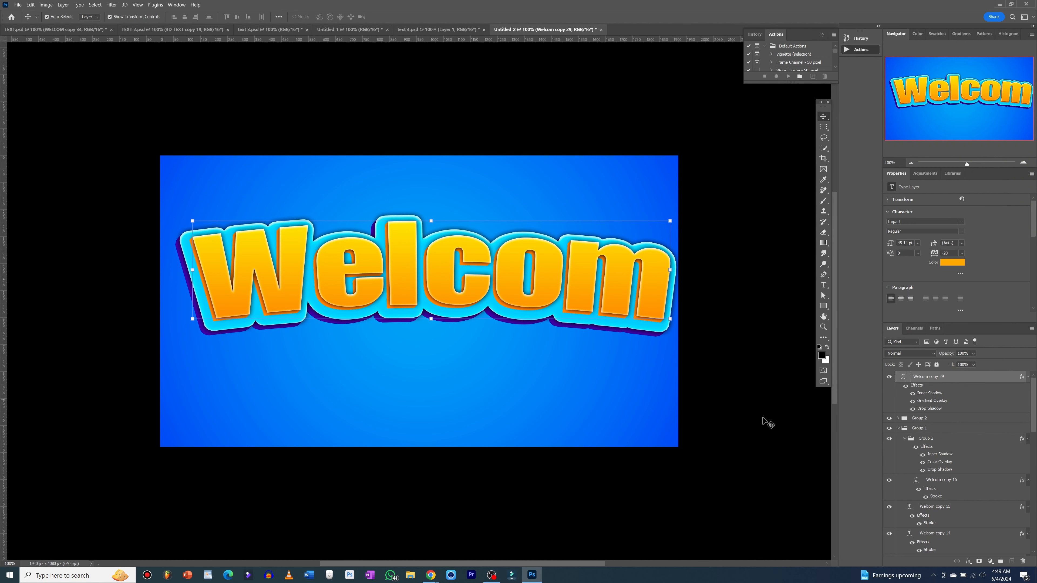
# Step: Check what Group 1 contains by toggling its visibility, and add a Drop Shadow to it
pyautogui.click(937, 429)
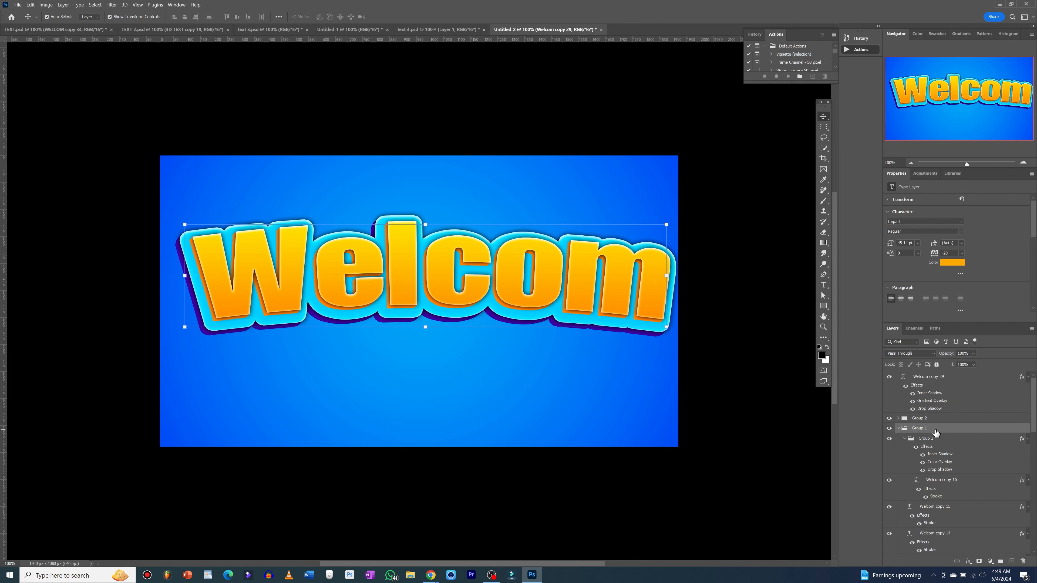
pyautogui.click(889, 428)
pyautogui.click(890, 428)
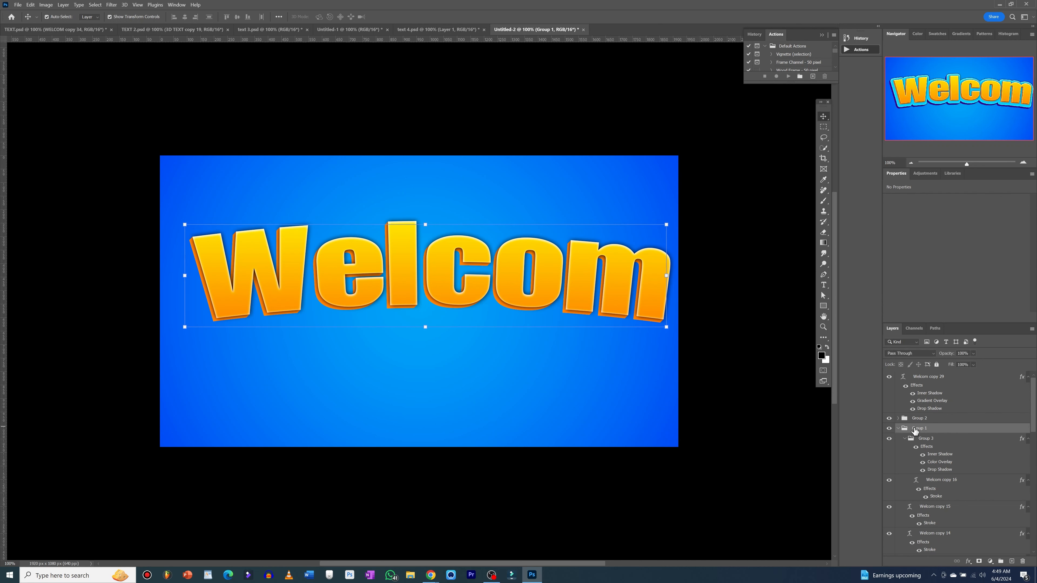
pyautogui.doubleClick(948, 431)
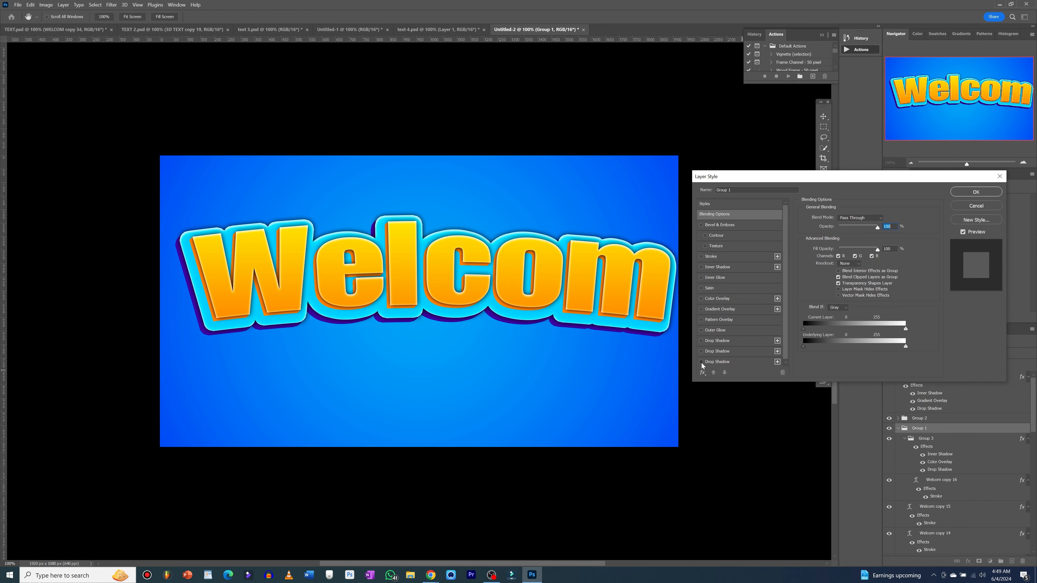
pyautogui.click(701, 361)
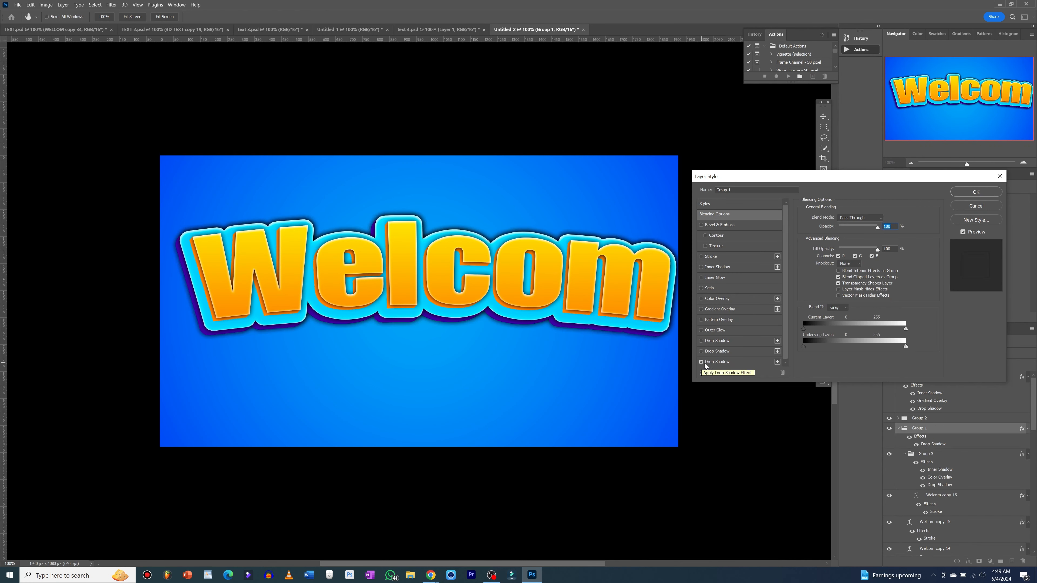
pyautogui.click(968, 194)
# Step: Add a Drop Shadow to Group 2 with size 24 px and a slightly increased distance, then deselect the group
pyautogui.click(946, 419)
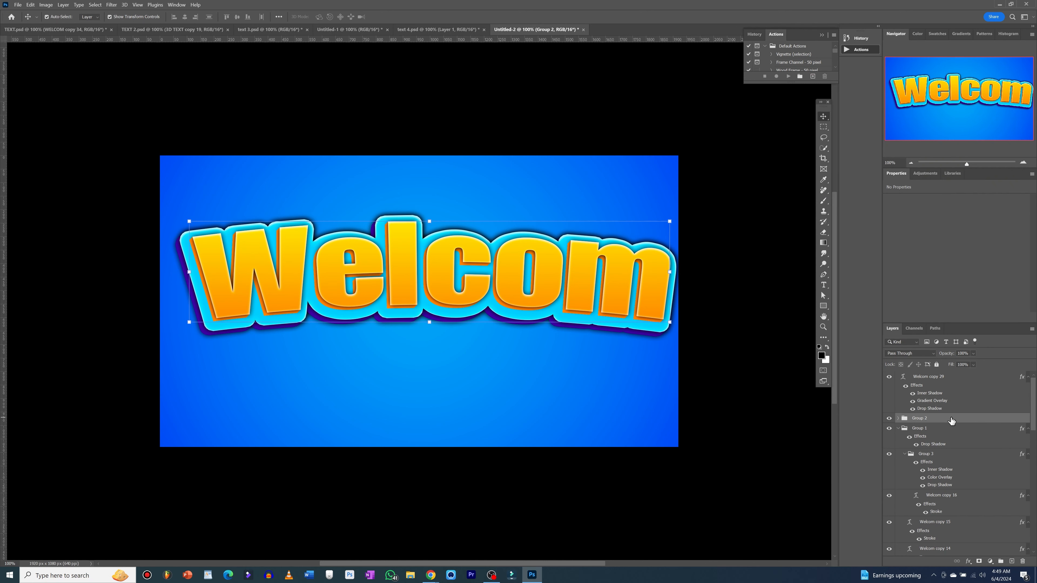
pyautogui.doubleClick(951, 419)
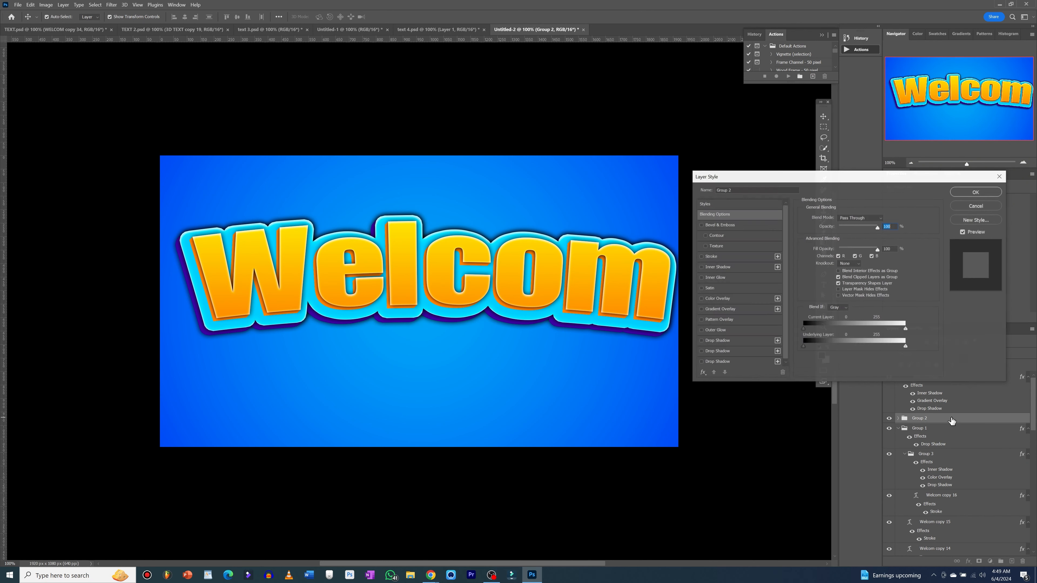
pyautogui.click(701, 362)
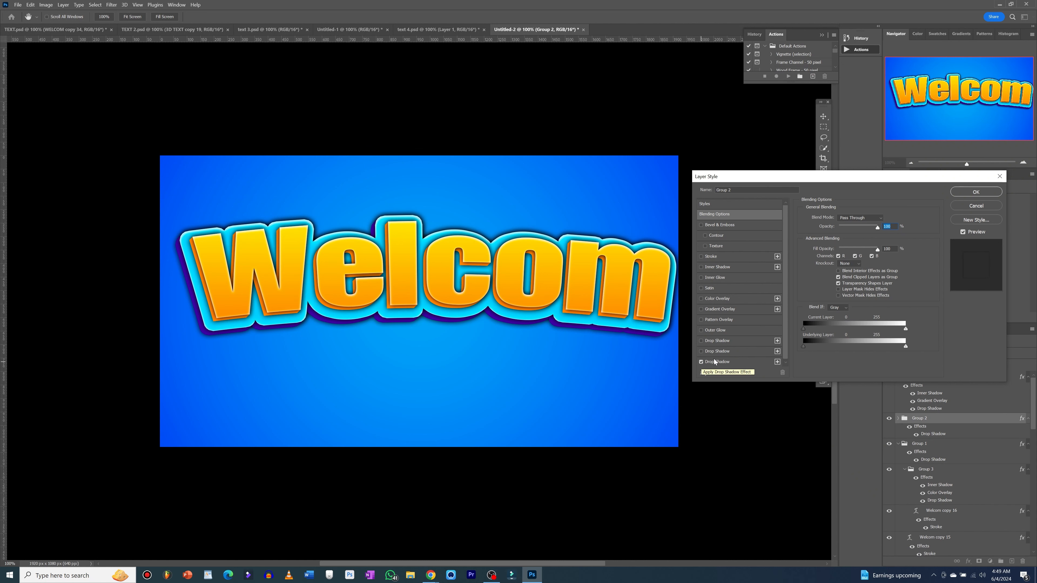
pyautogui.click(715, 361)
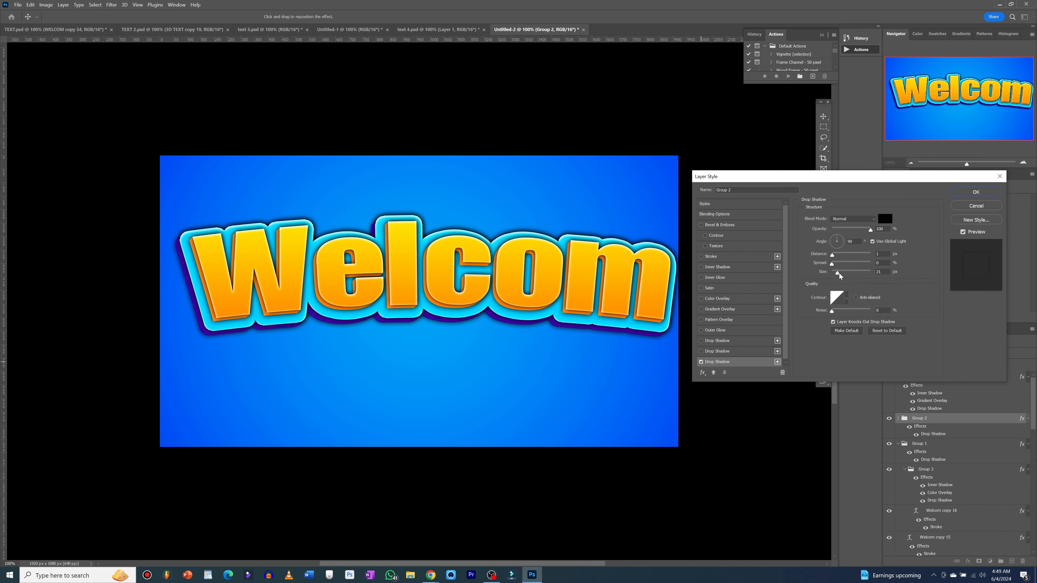
pyautogui.moveTo(837, 271); pyautogui.dragTo(838, 272)
pyautogui.moveTo(832, 255); pyautogui.dragTo(832, 255)
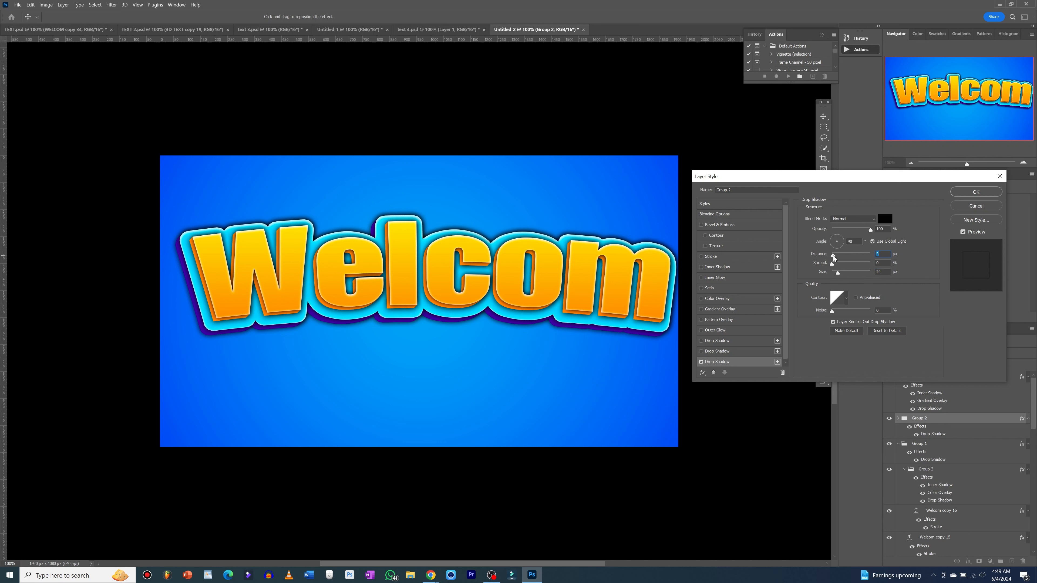
pyautogui.click(979, 191)
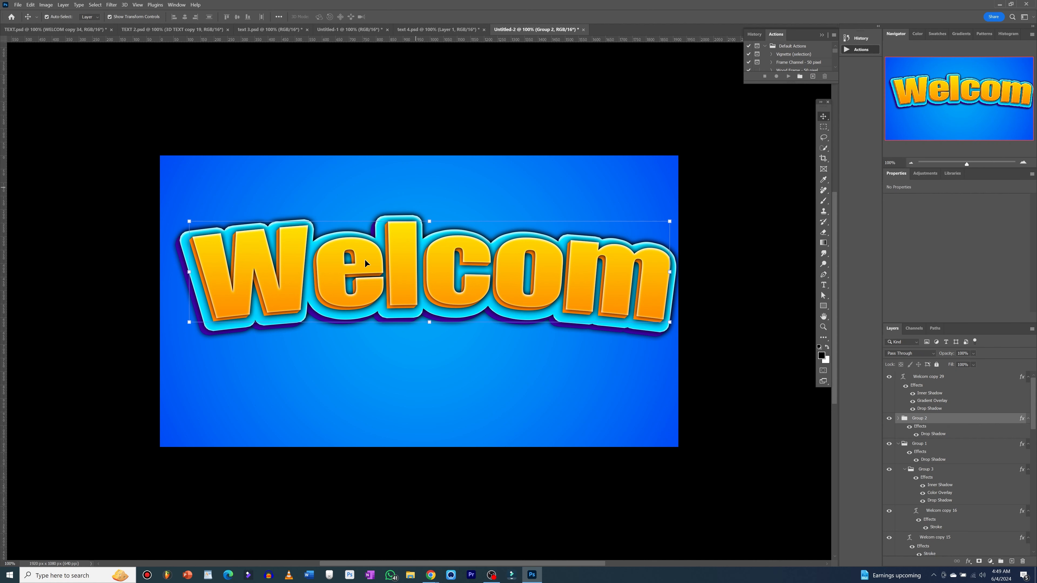
pyautogui.click(730, 326)
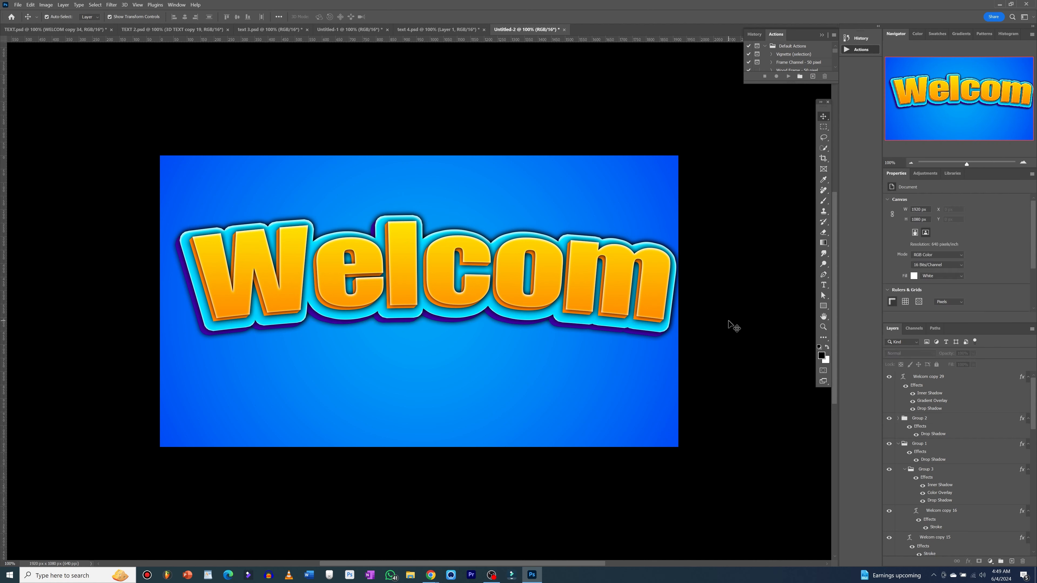
# Step: Stamp all visible layers onto a new layer above Welcom copy 29 and convert it to a Smart Object
pyautogui.click(938, 383)
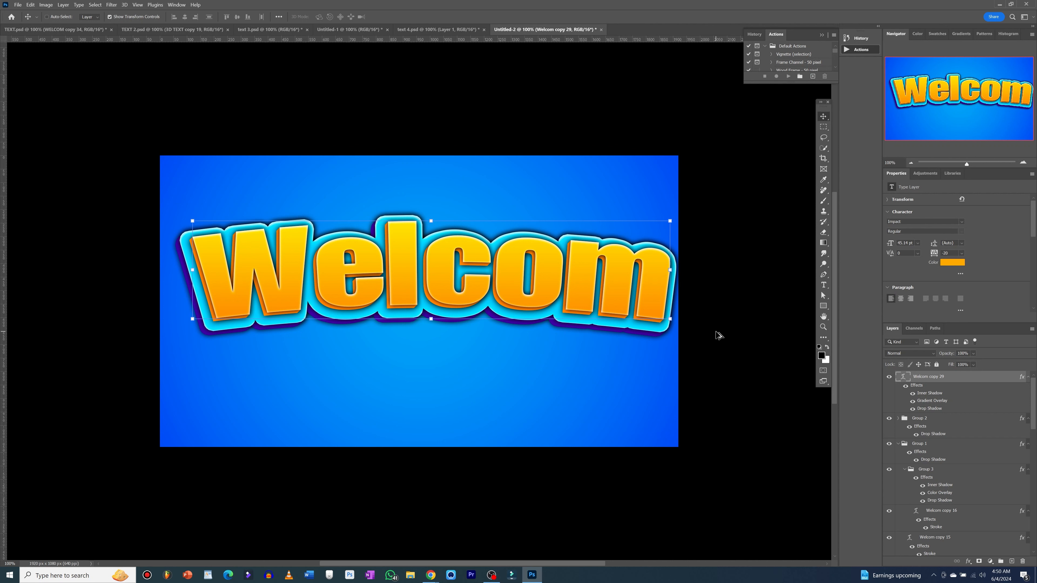
pyautogui.hotkey('ctrl', 'shift', 'alt', 'n')
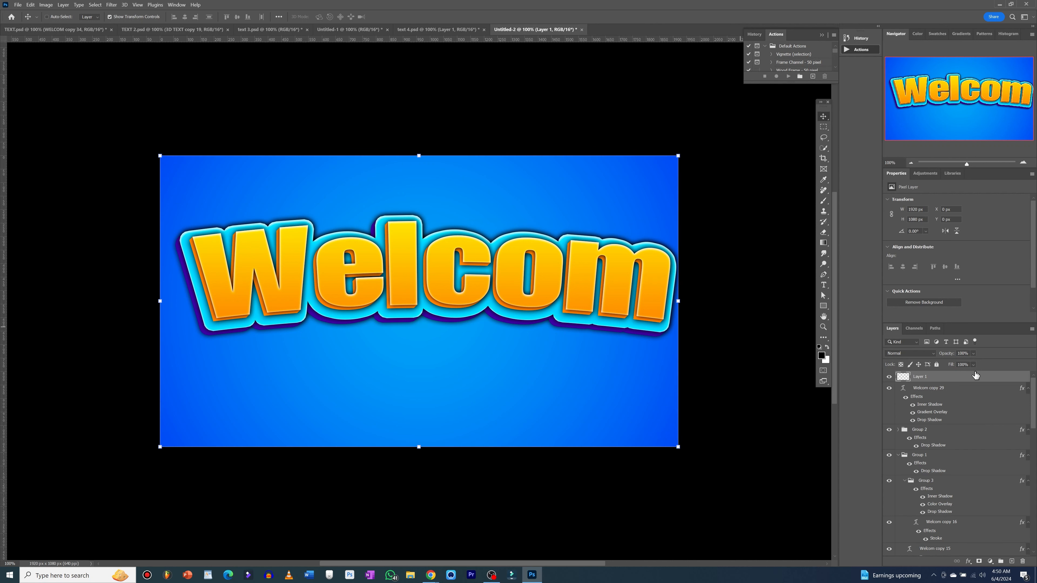
pyautogui.hotkey('ctrl', 'shift', 'alt', 'e')
pyautogui.rightClick(975, 375)
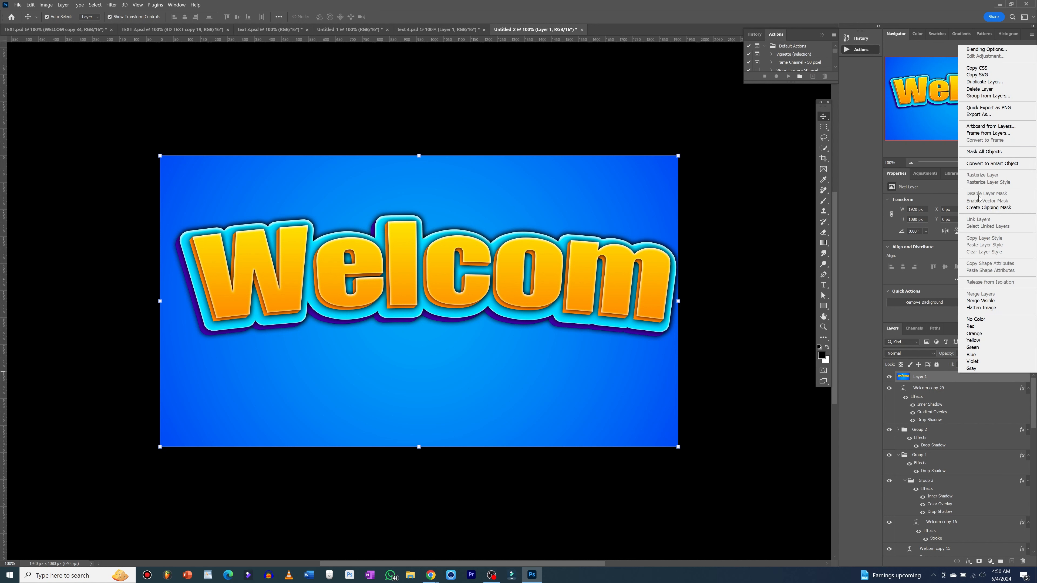
pyautogui.click(981, 164)
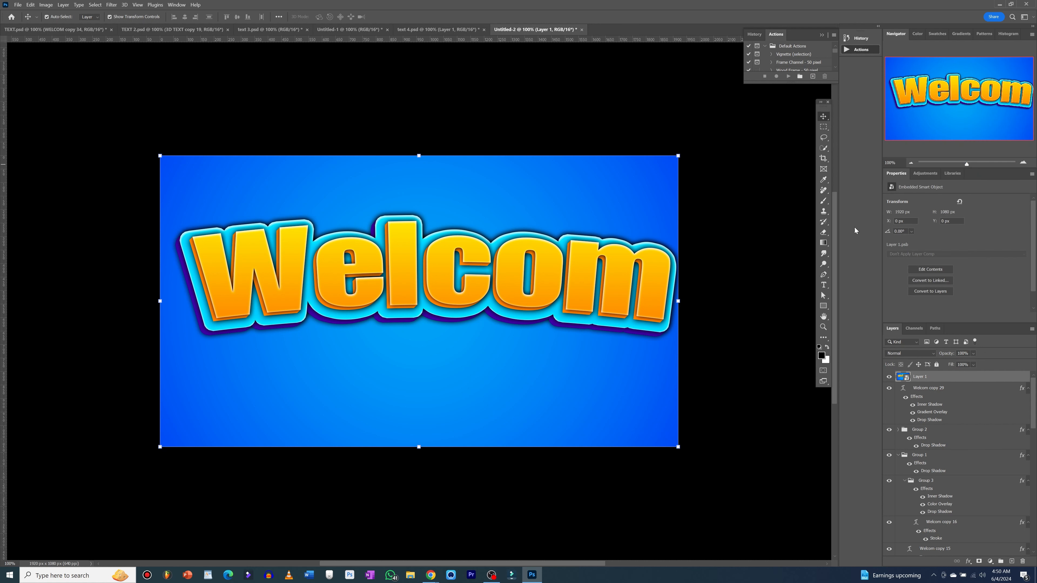
# Step: Start the Camera Raw Filter with a before/after comparison and set Contrast +35, Highlights -36, Shadows +66 and Blacks -84
pyautogui.click(111, 5)
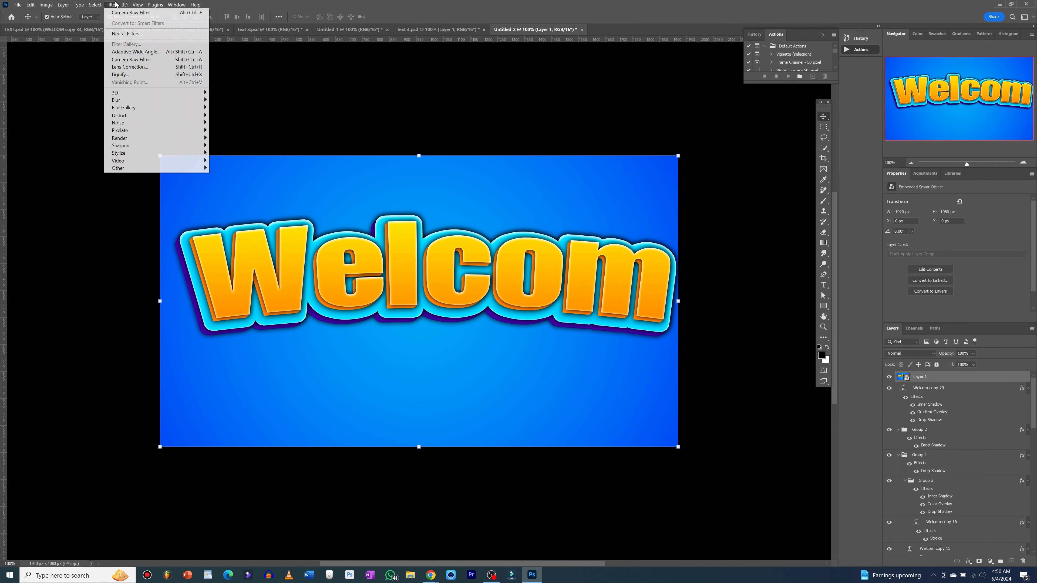
pyautogui.click(136, 60)
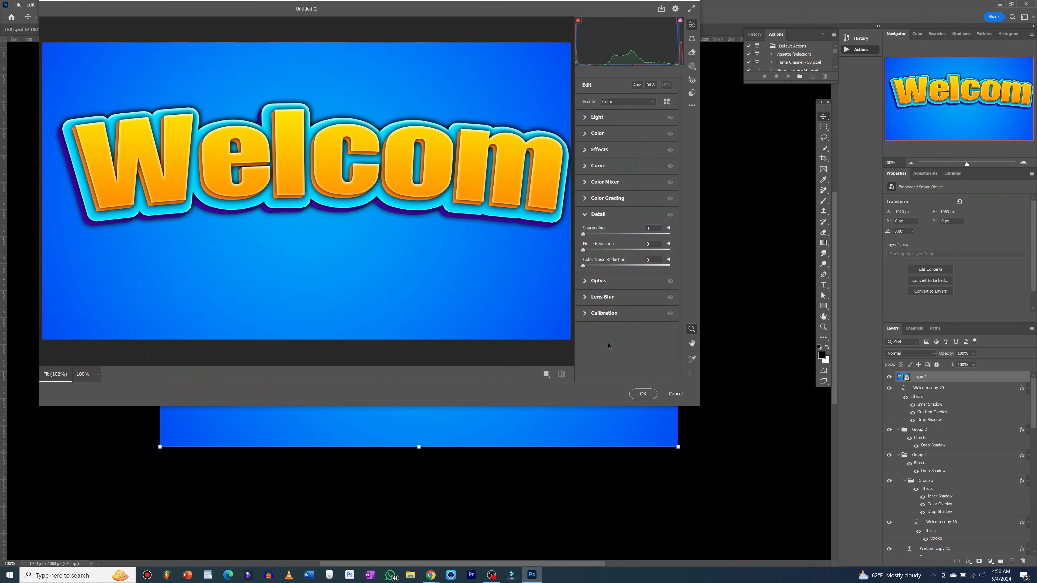
pyautogui.press('q')
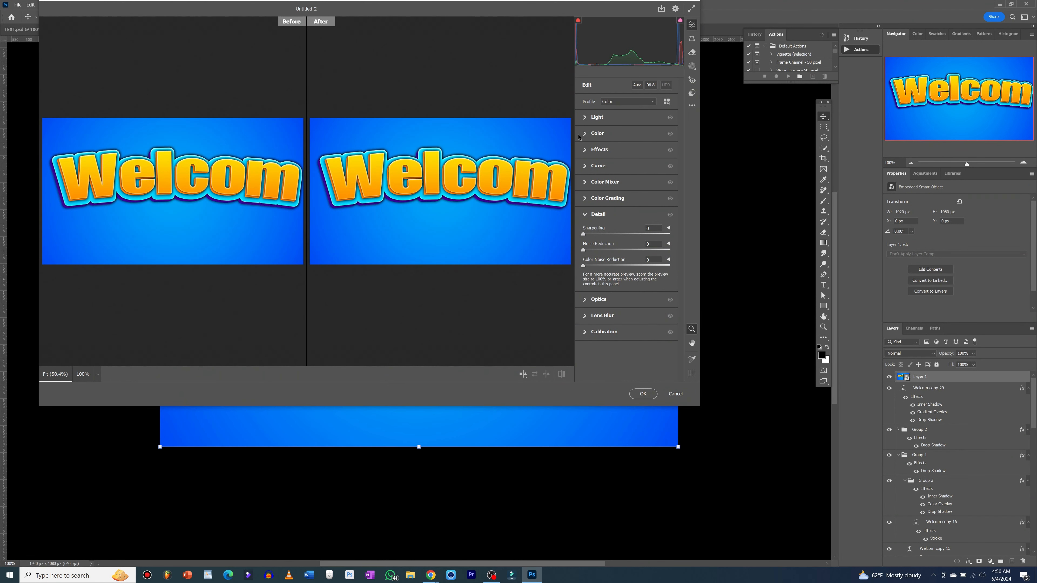
pyautogui.click(584, 118)
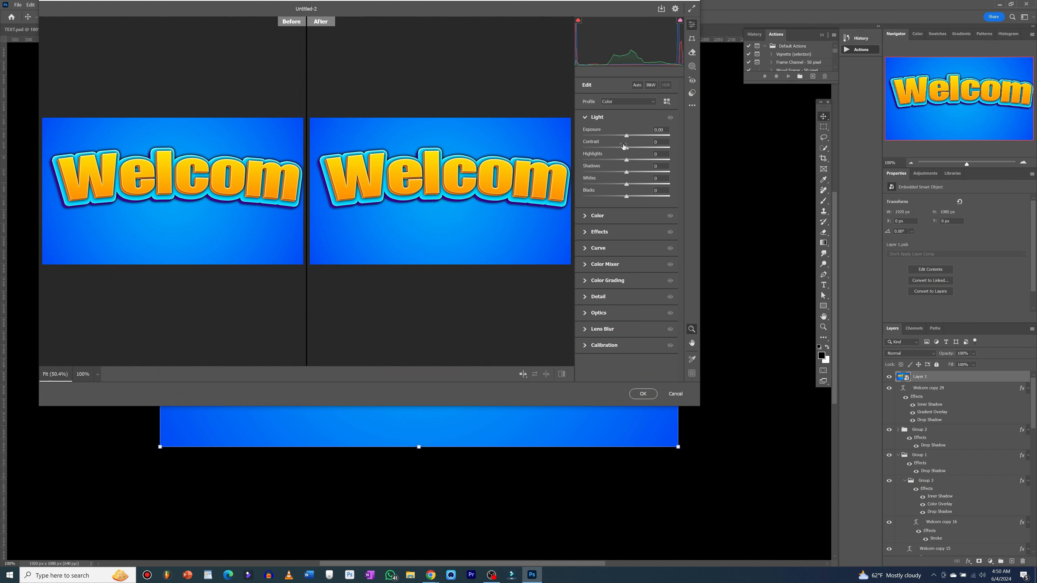
pyautogui.moveTo(627, 148); pyautogui.dragTo(589, 197)
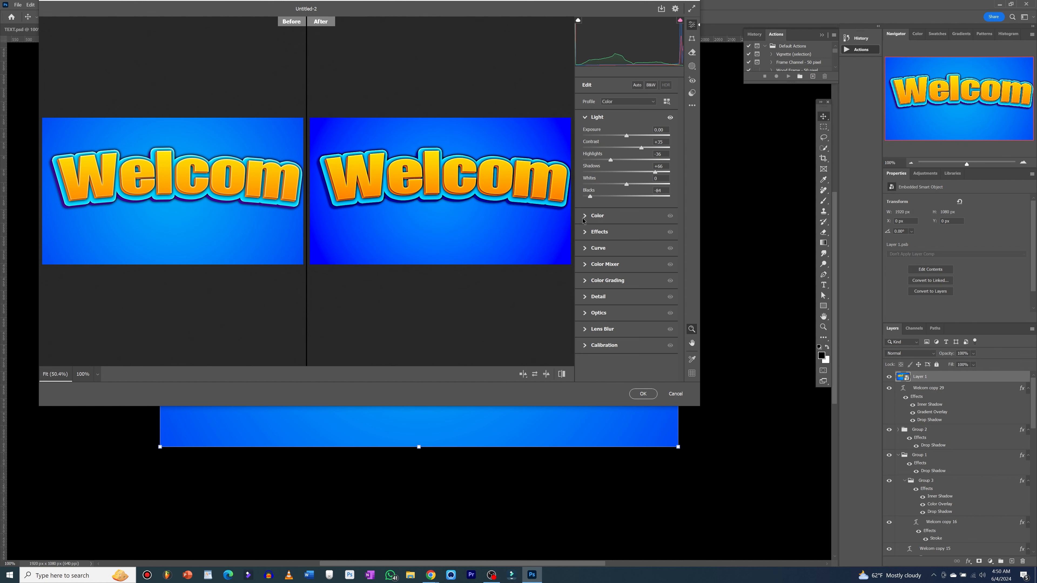
# Step: Set the Camera Raw effects to Texture +8, strongly raised Clarity and Vignette -23
pyautogui.click(588, 235)
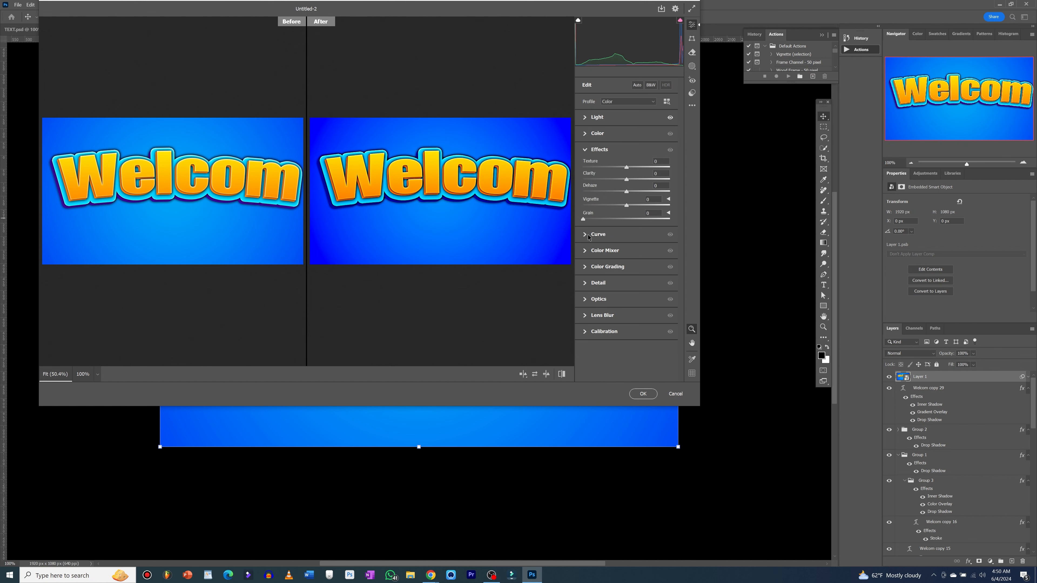
pyautogui.moveTo(626, 179)
pyautogui.mouseDown()
pyautogui.moveTo(663, 184)
pyautogui.moveTo(612, 169)
pyautogui.moveTo(628, 169)
pyautogui.mouseUp()
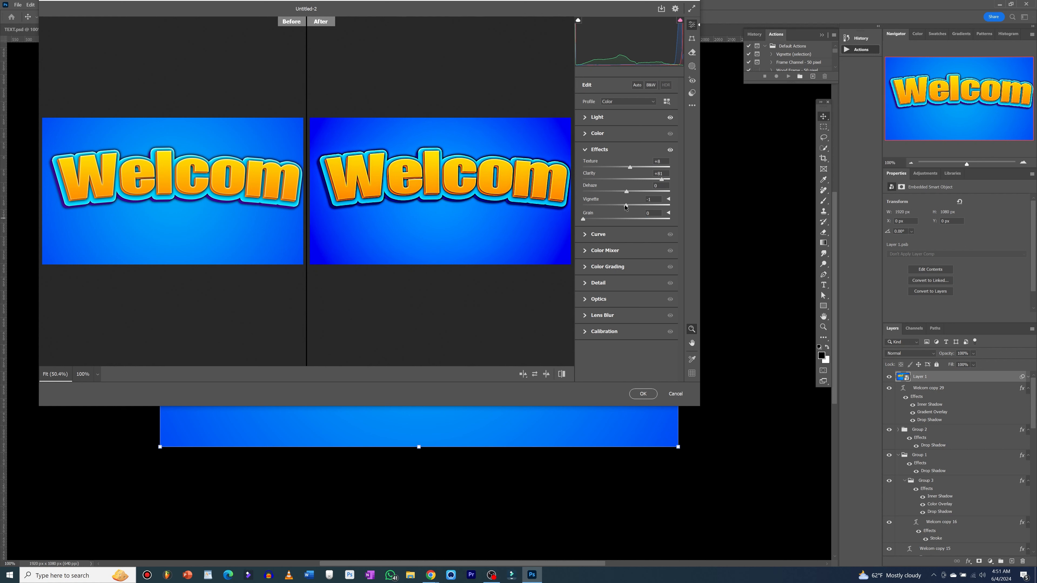
pyautogui.moveTo(624, 207); pyautogui.dragTo(614, 209)
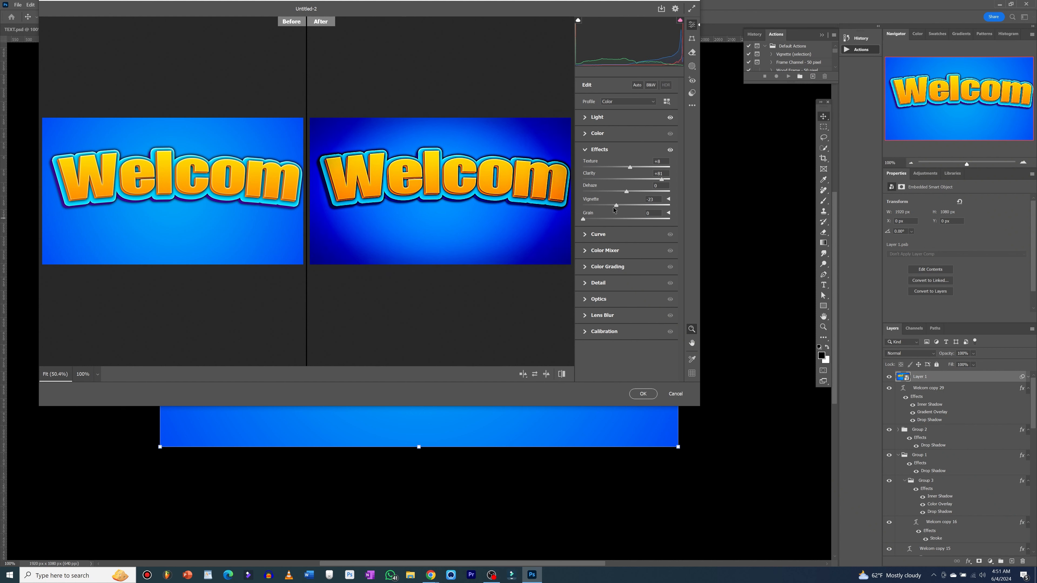
# Step: Lower the reds' saturation in the Color Mixer, set Sharpening to 36 and apply the Camera Raw Filter
pyautogui.click(585, 250)
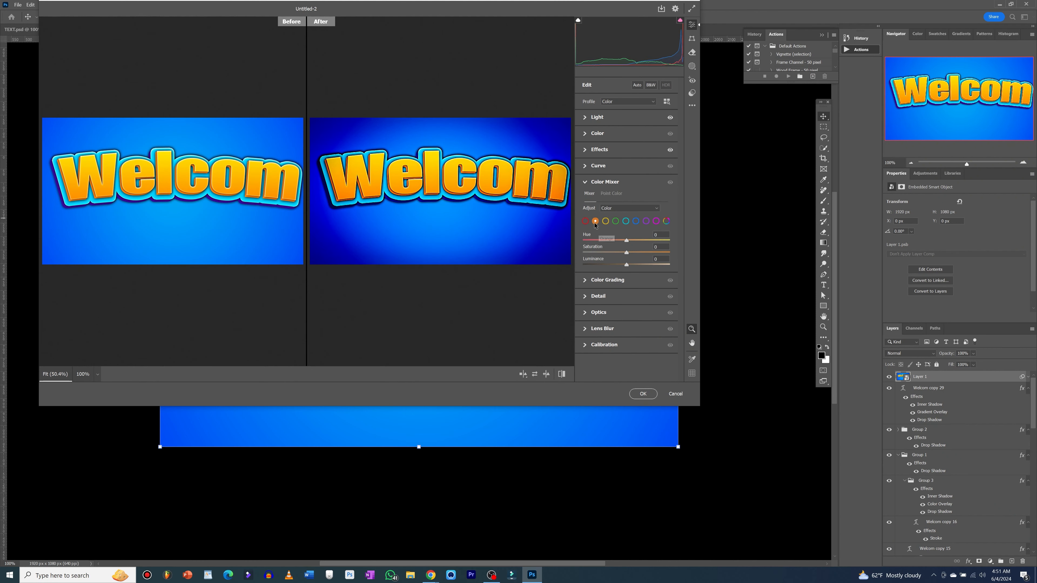
pyautogui.click(585, 221)
pyautogui.moveTo(626, 252); pyautogui.dragTo(585, 253)
pyautogui.click(595, 240)
pyautogui.click(583, 297)
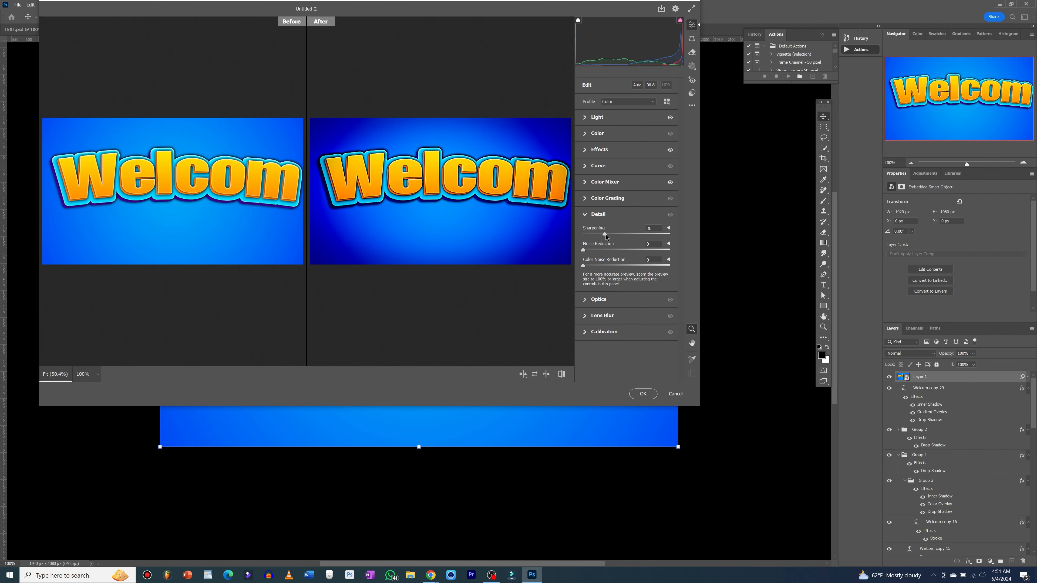
pyautogui.click(643, 394)
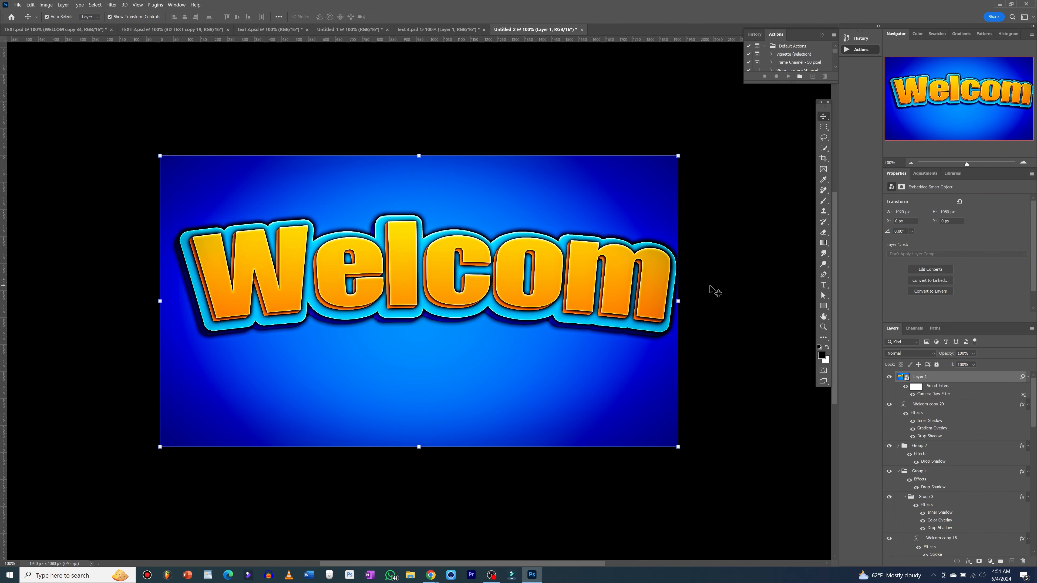
# Step: Compare the finished artwork with the version in text 4.psd and return to the Untitled-2 document
pyautogui.click(436, 30)
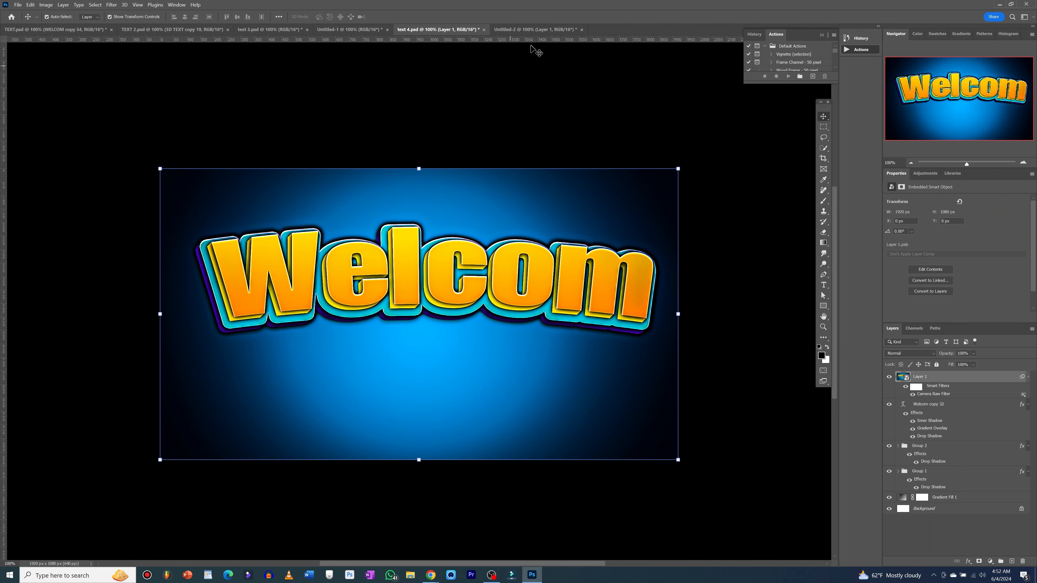
pyautogui.click(533, 28)
pyautogui.click(469, 29)
pyautogui.scroll(-1, 451, 129)
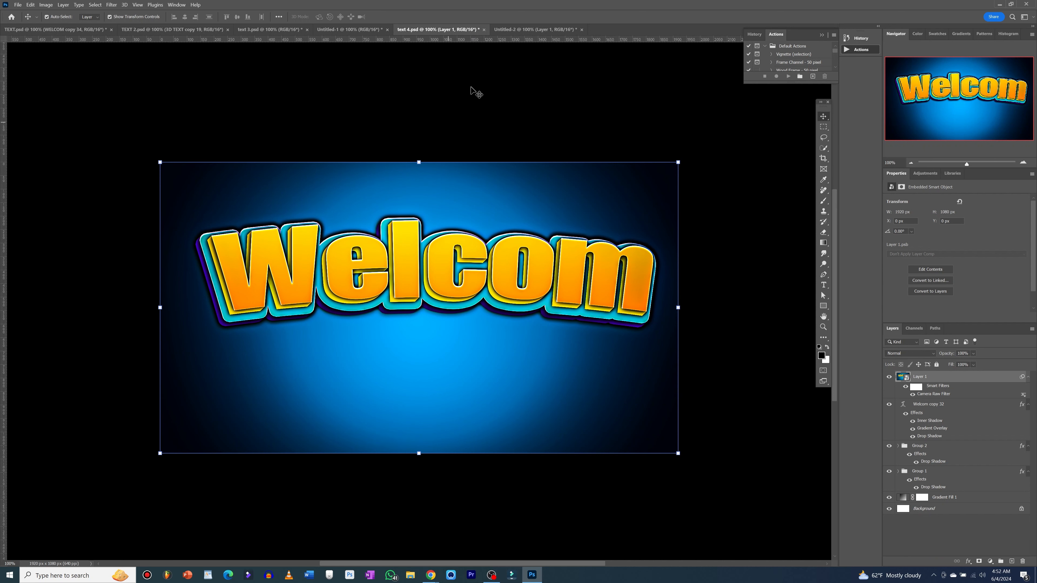
pyautogui.click(517, 32)
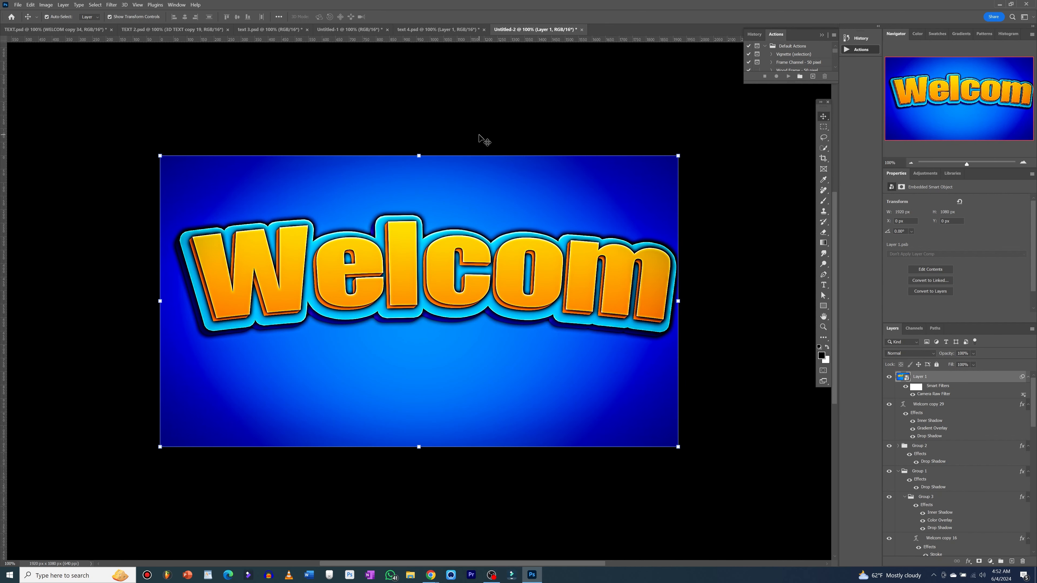